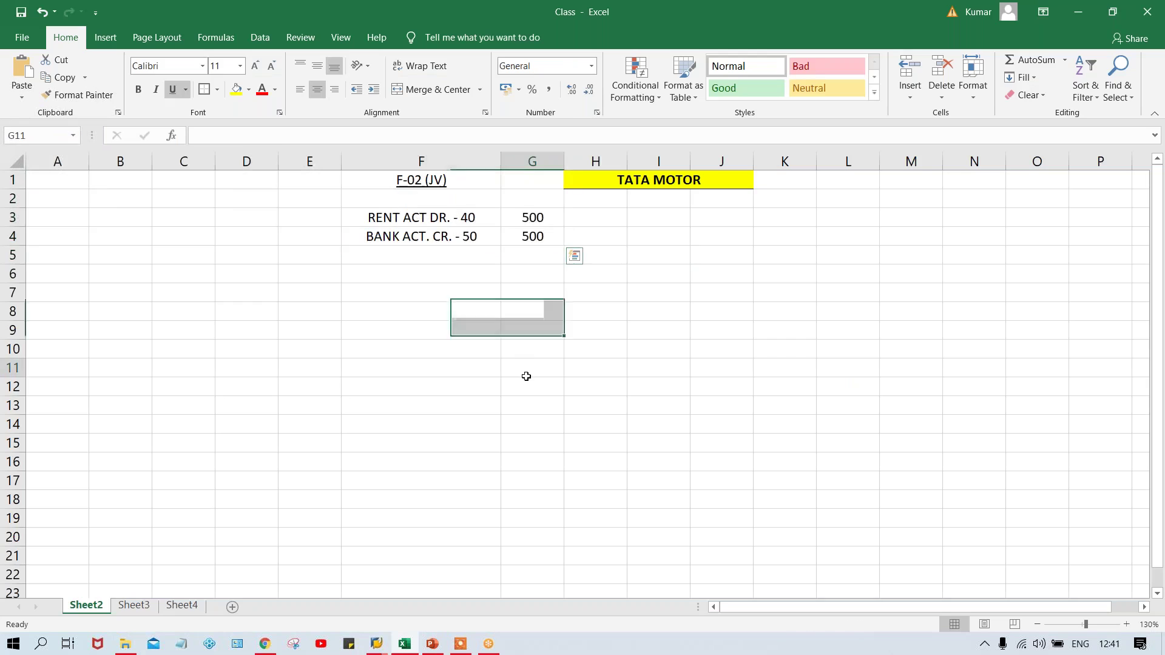
Step: Set both the rent debit amount and the bank credit amount to 600 in cells G3 and G4
click(529, 216)
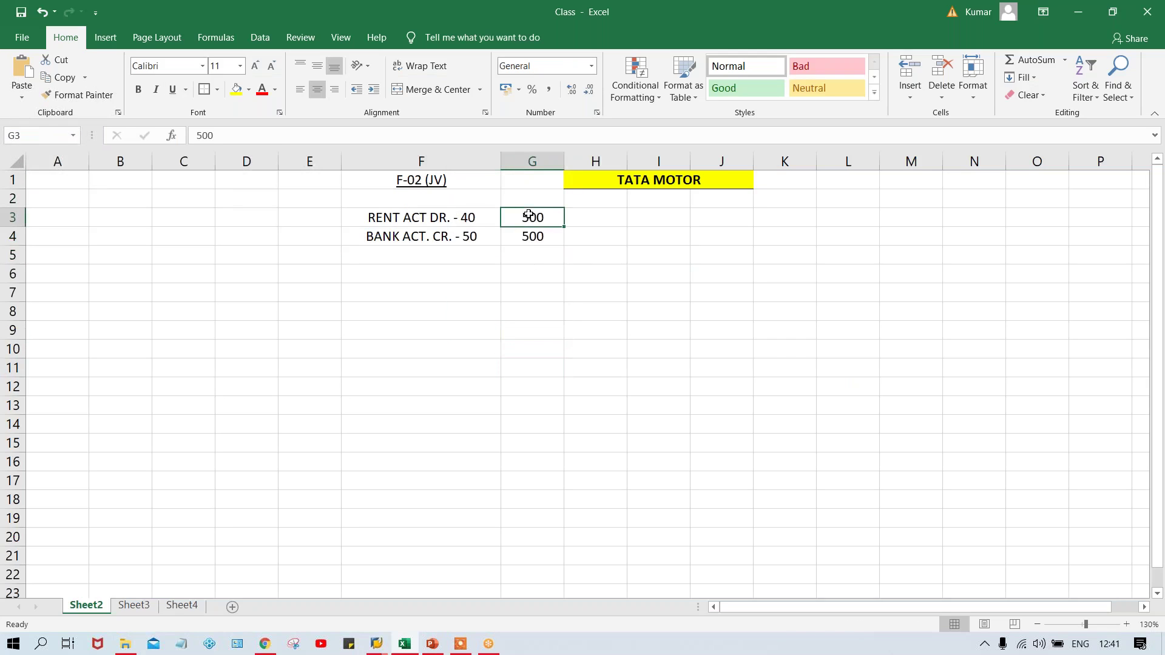
text(600)
key(Return)
text(600)
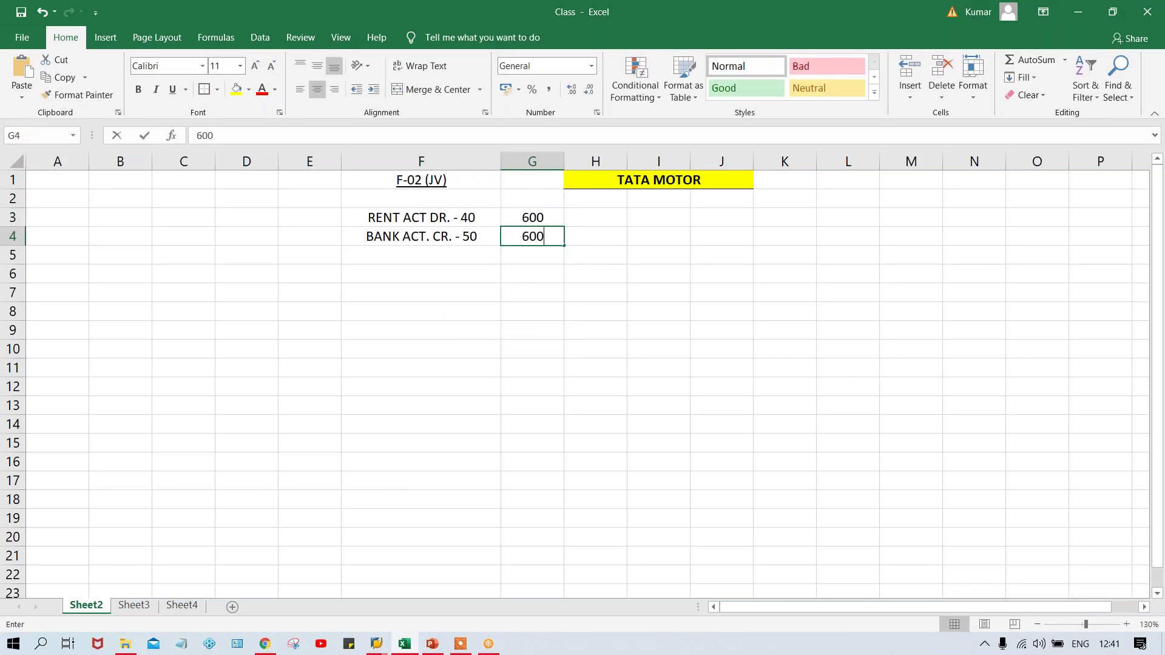
key(Return)
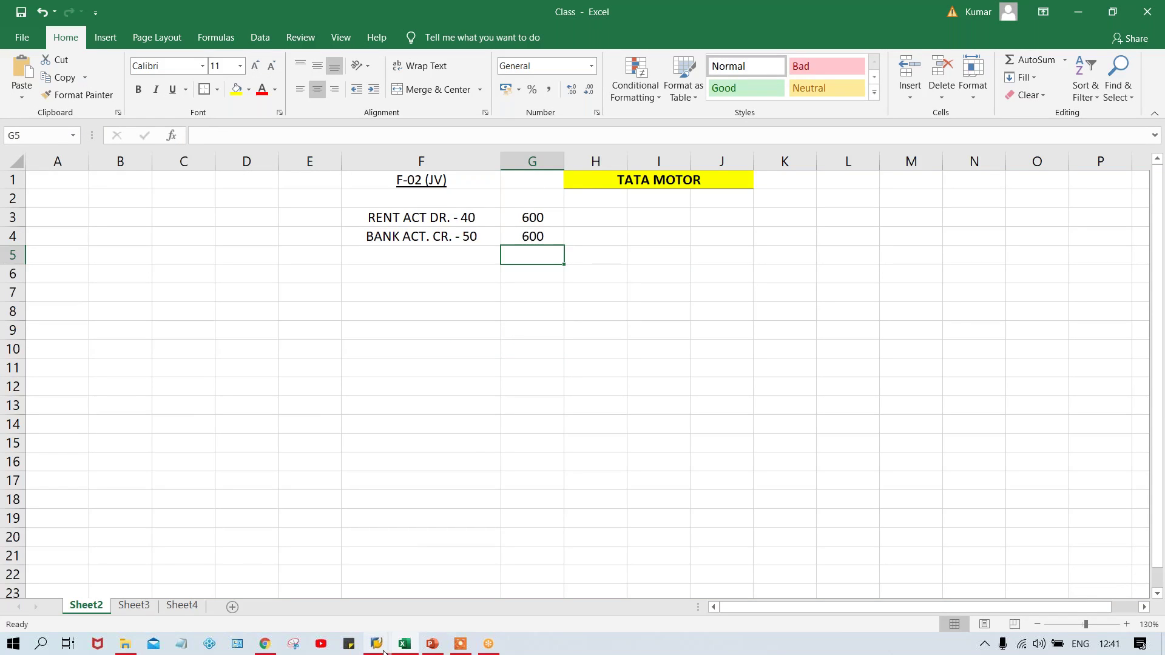
Step: Switch to SAP, start transaction FB50 and set the document date to 11.08.2020
mouse_move(383, 653)
click(372, 612)
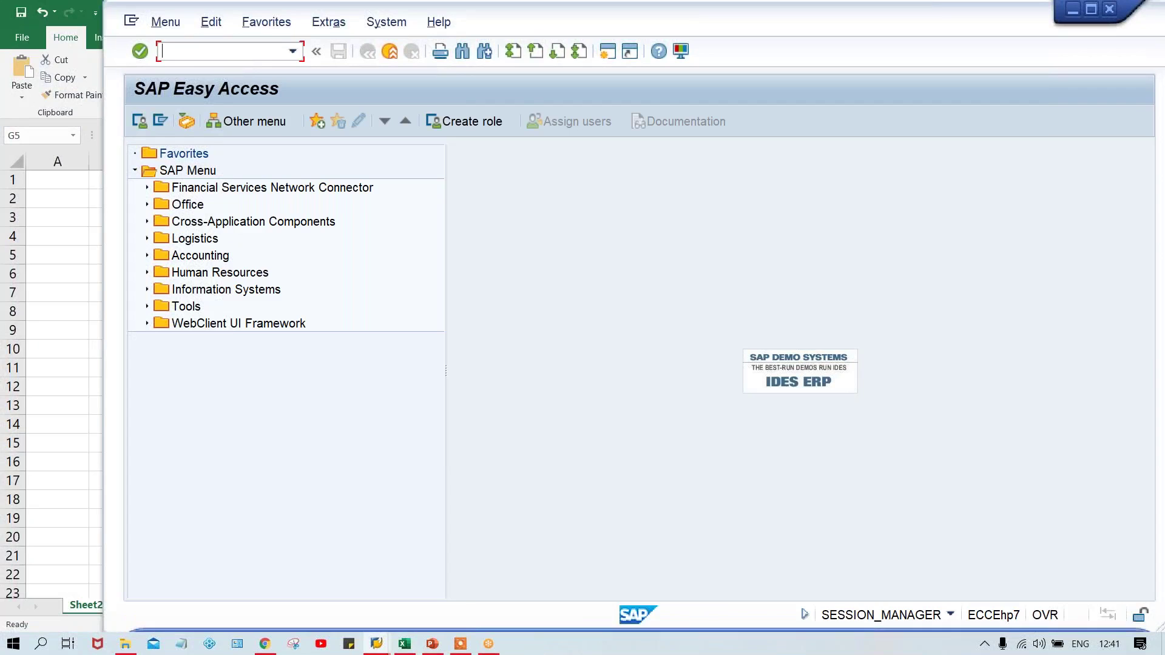
text(FB50)
key(Return)
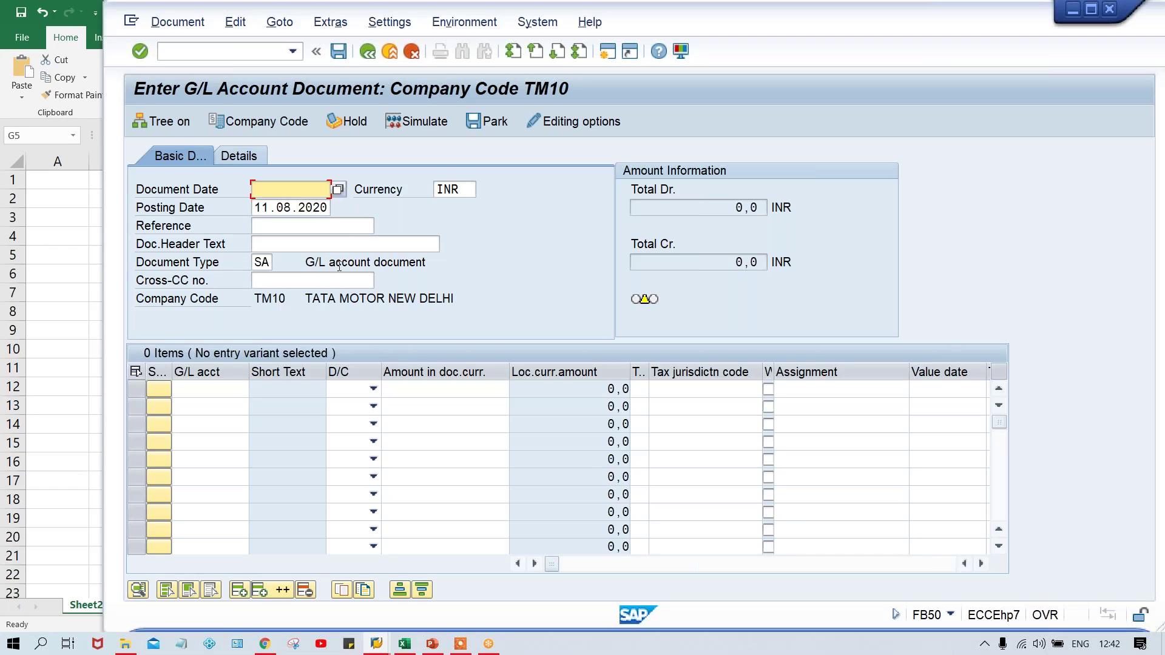
text(11.08.2020)
click(264, 263)
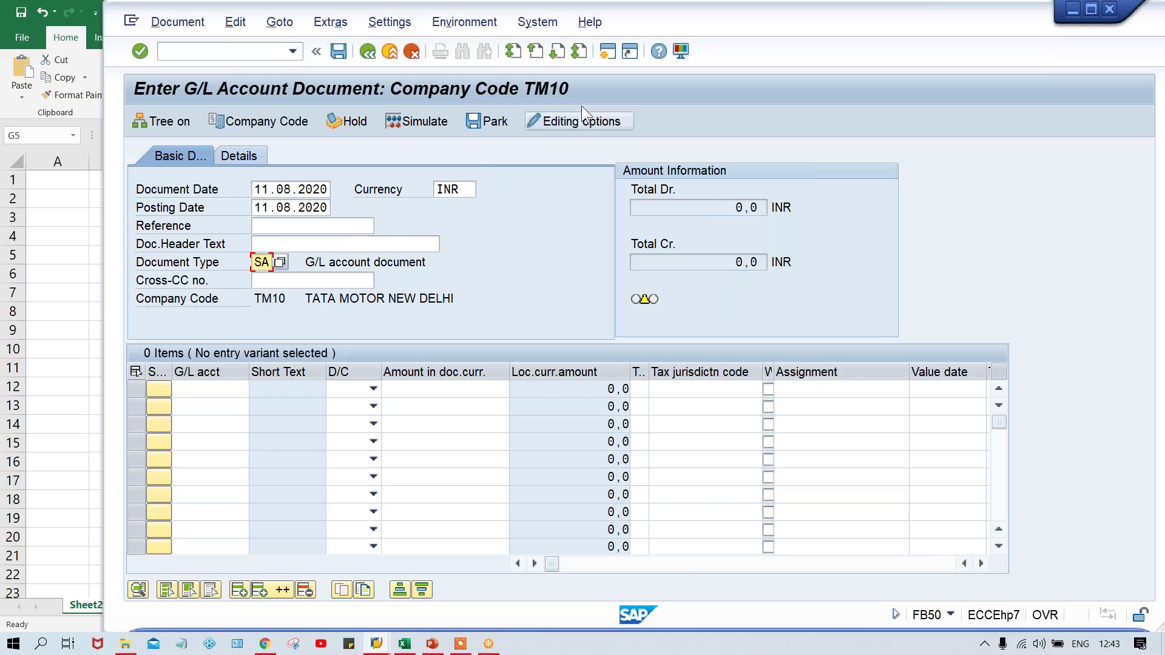
Step: Set the document type option to "Display with short name" in the editing options, save them and return to the document
click(566, 122)
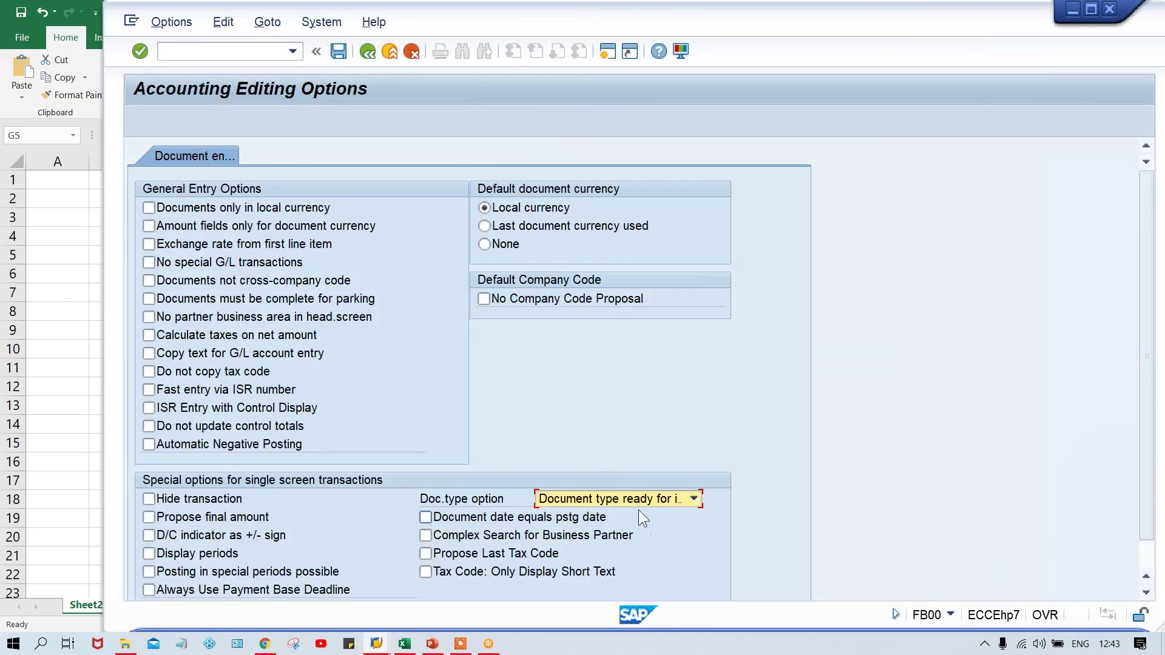
click(621, 514)
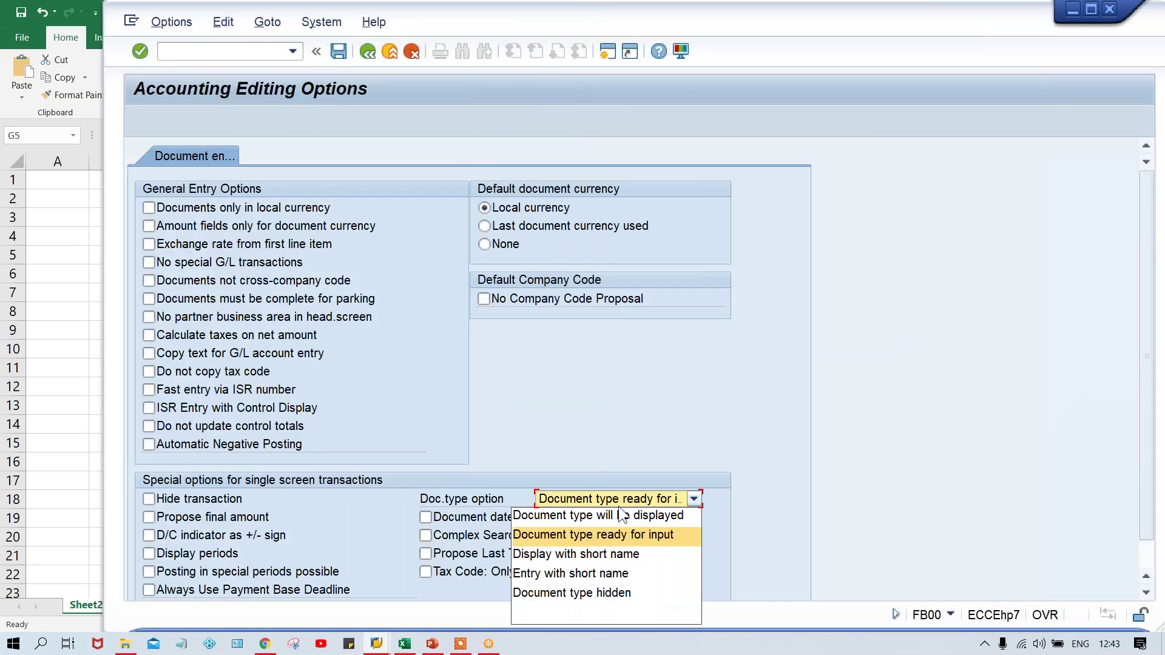
click(613, 592)
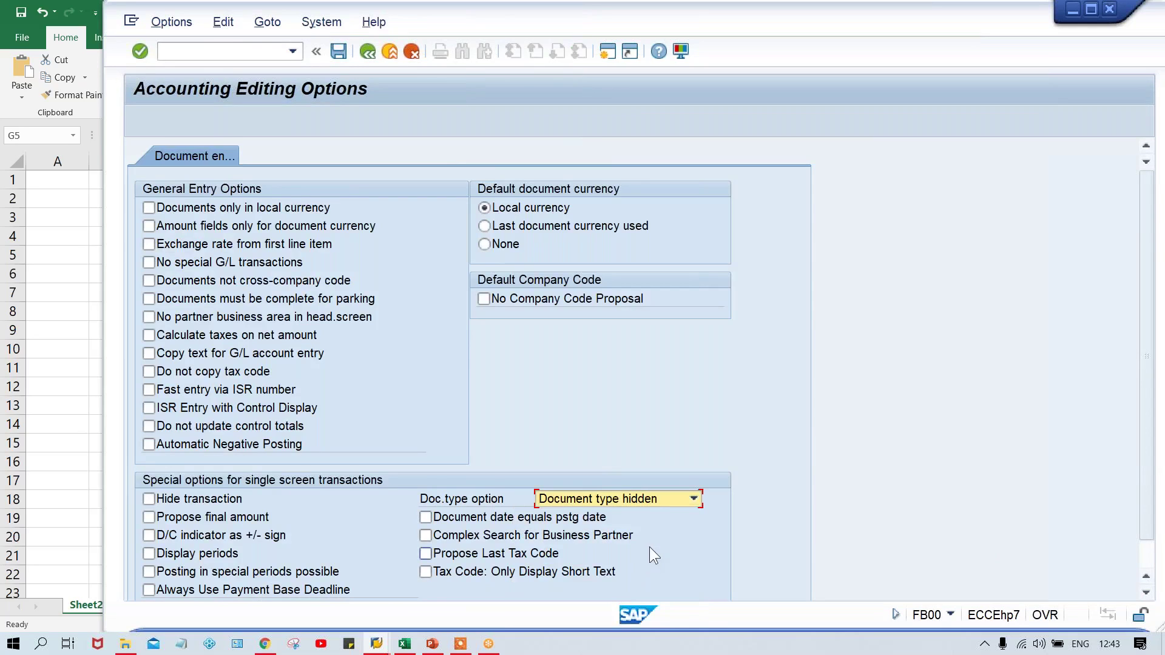
click(656, 494)
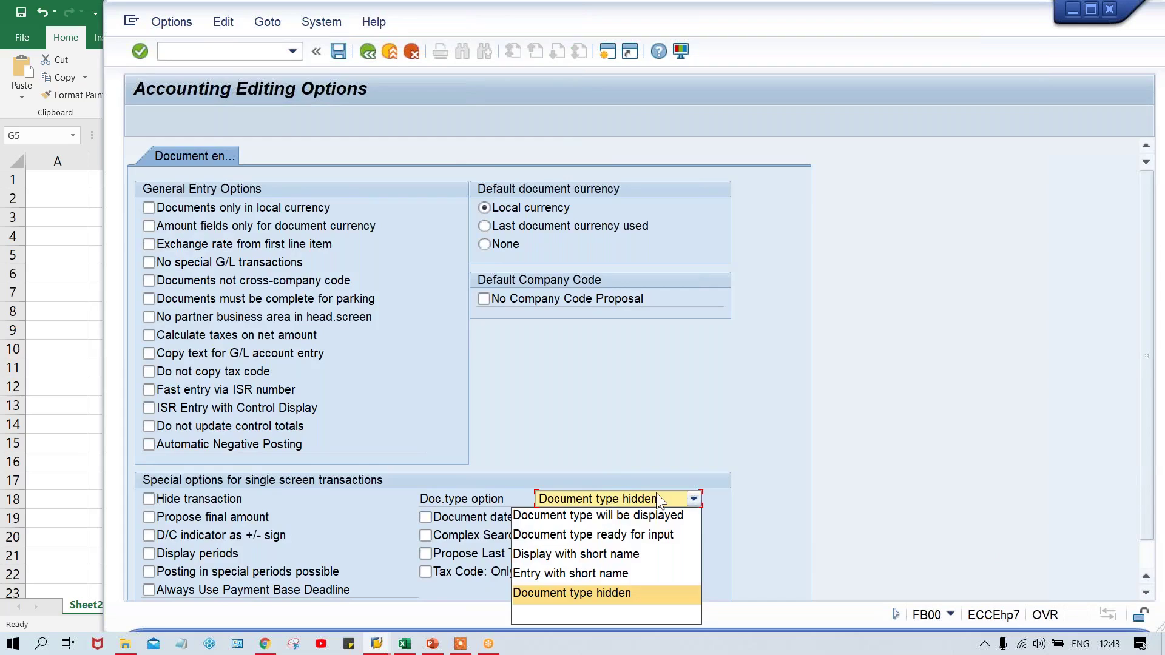
click(603, 554)
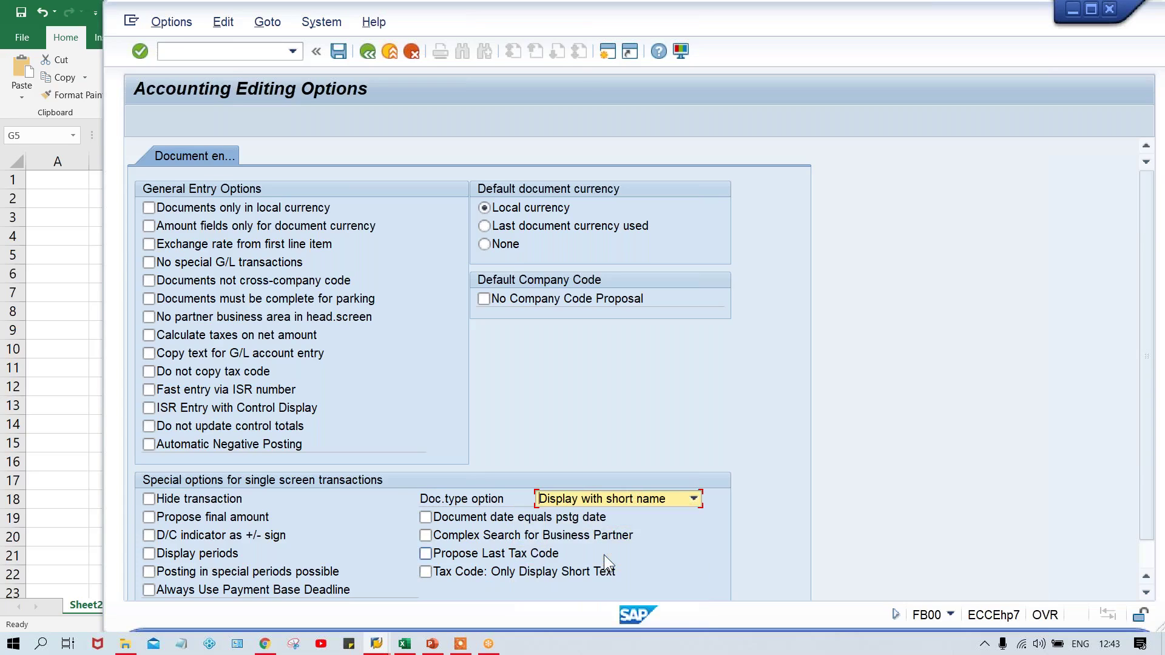
click(338, 52)
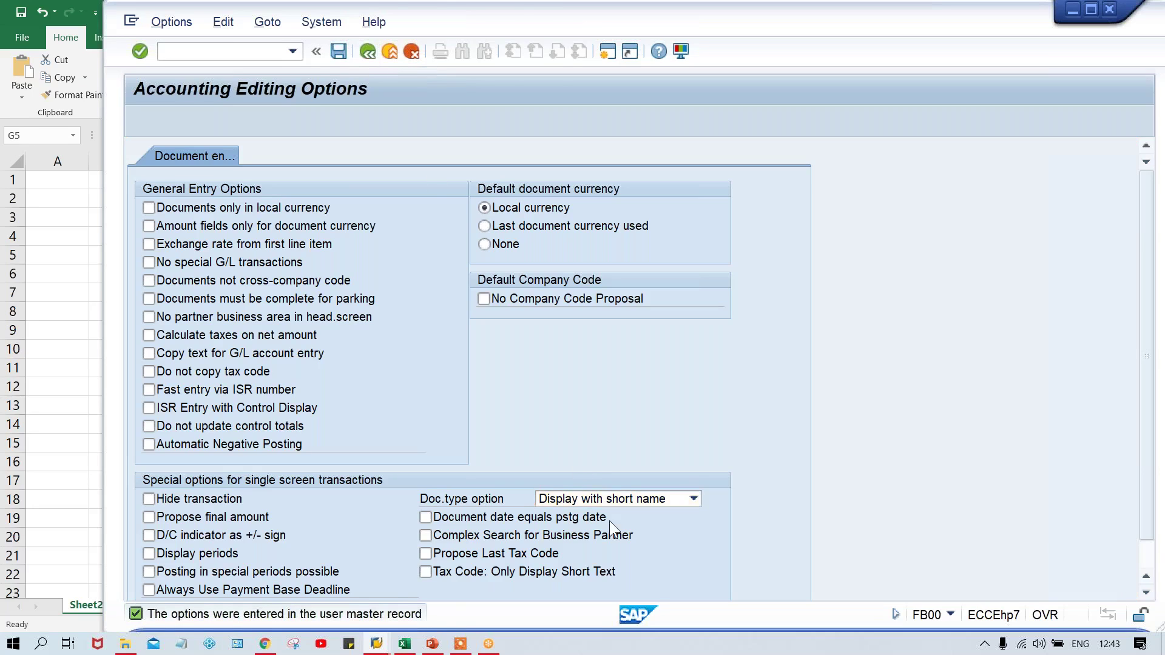
key(F3)
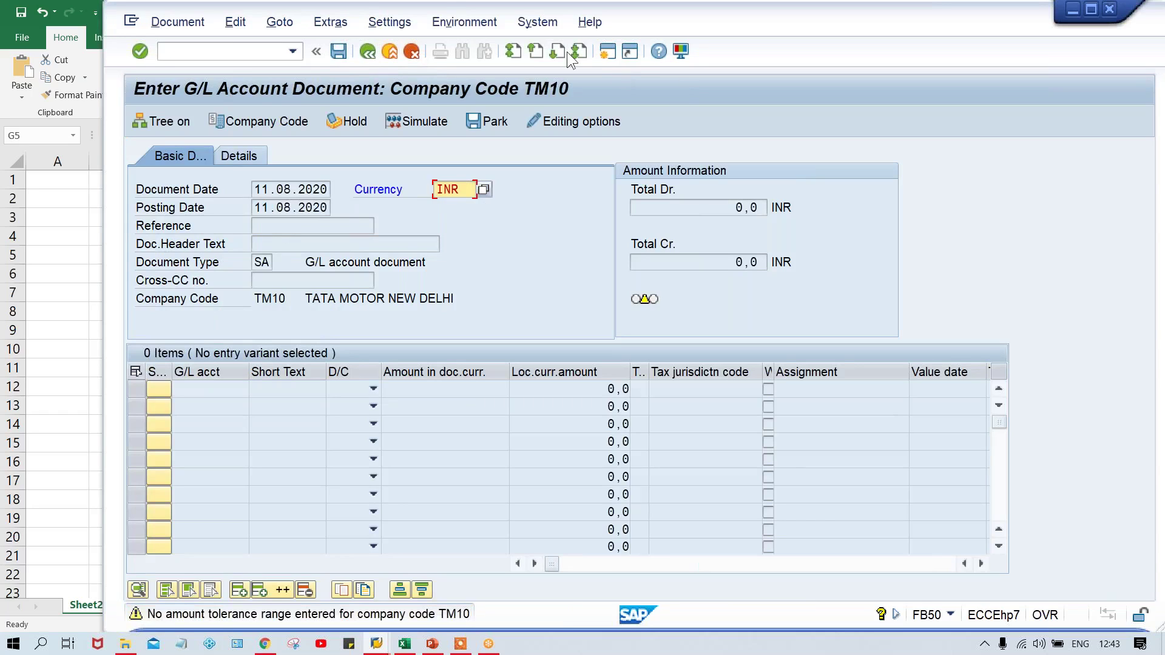
Step: Log off from SAP, discarding the unsaved document
click(535, 24)
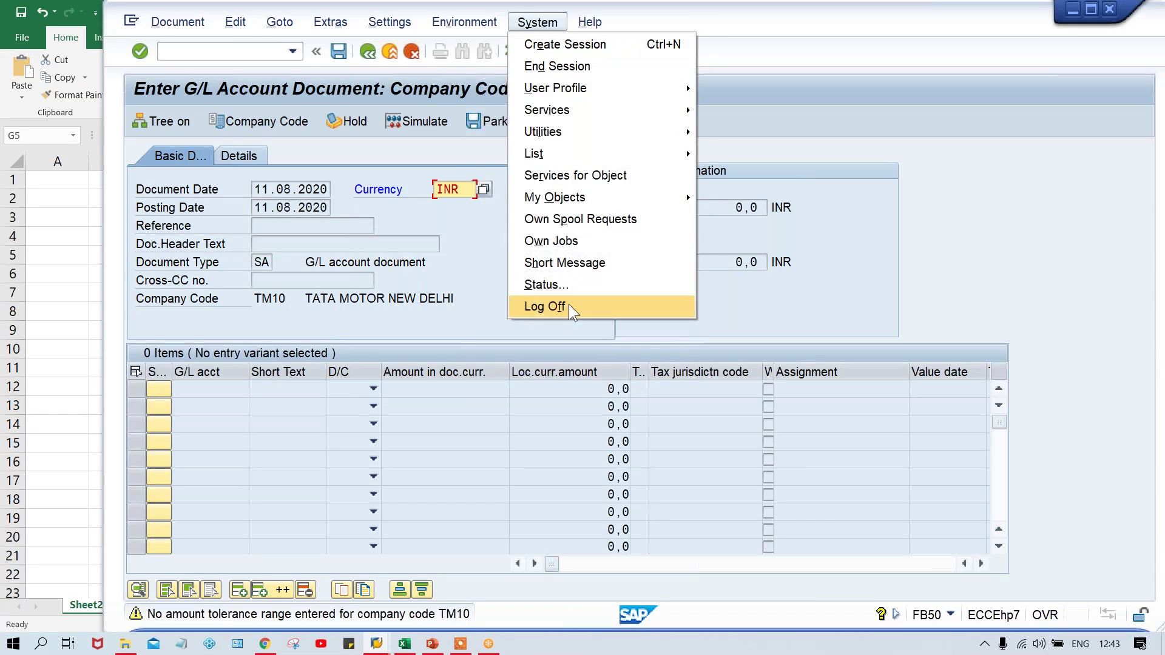
click(569, 305)
click(327, 333)
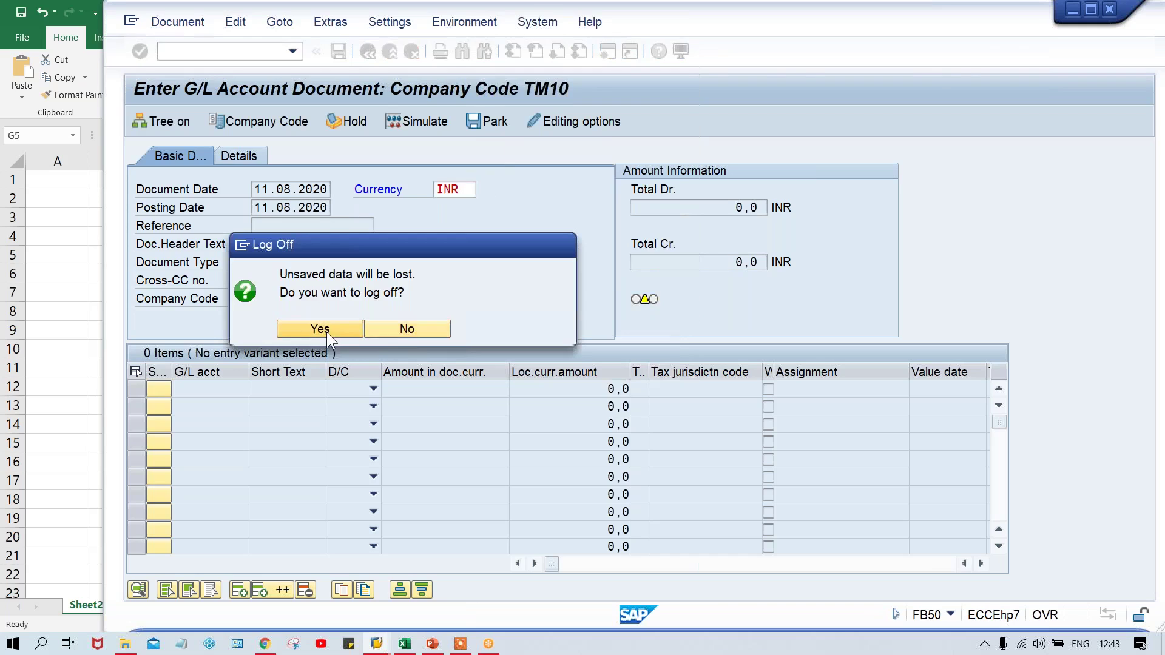
Step: Open the SAP_2 connection from SAP Logon and reposition its logon window
click(377, 645)
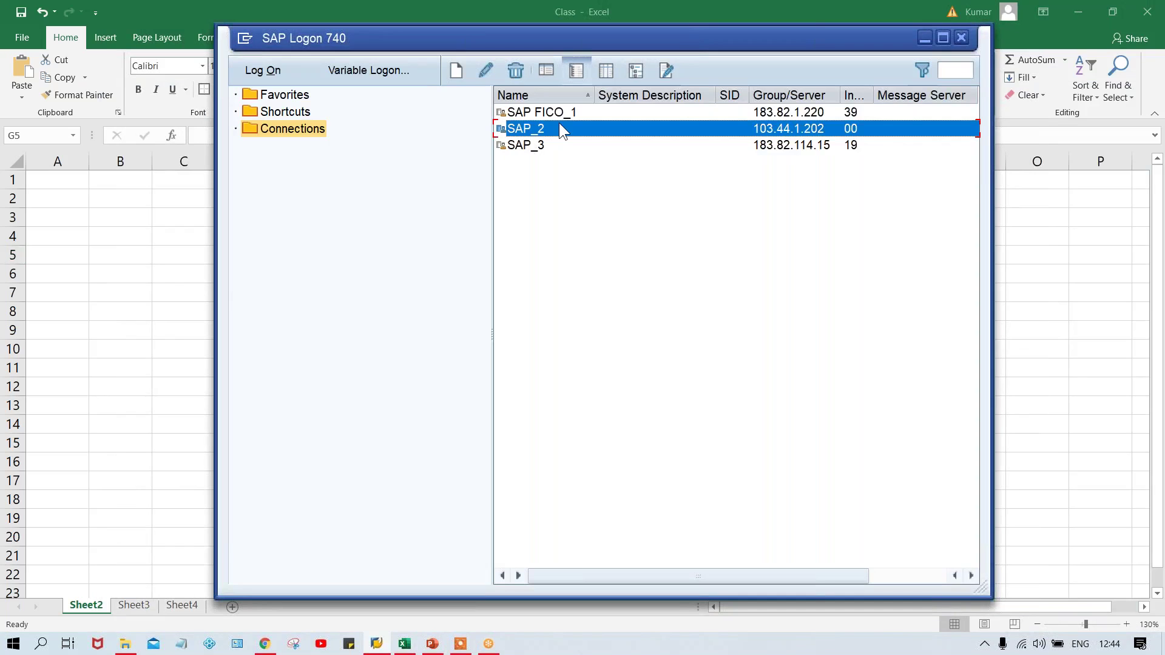
double_click(559, 123)
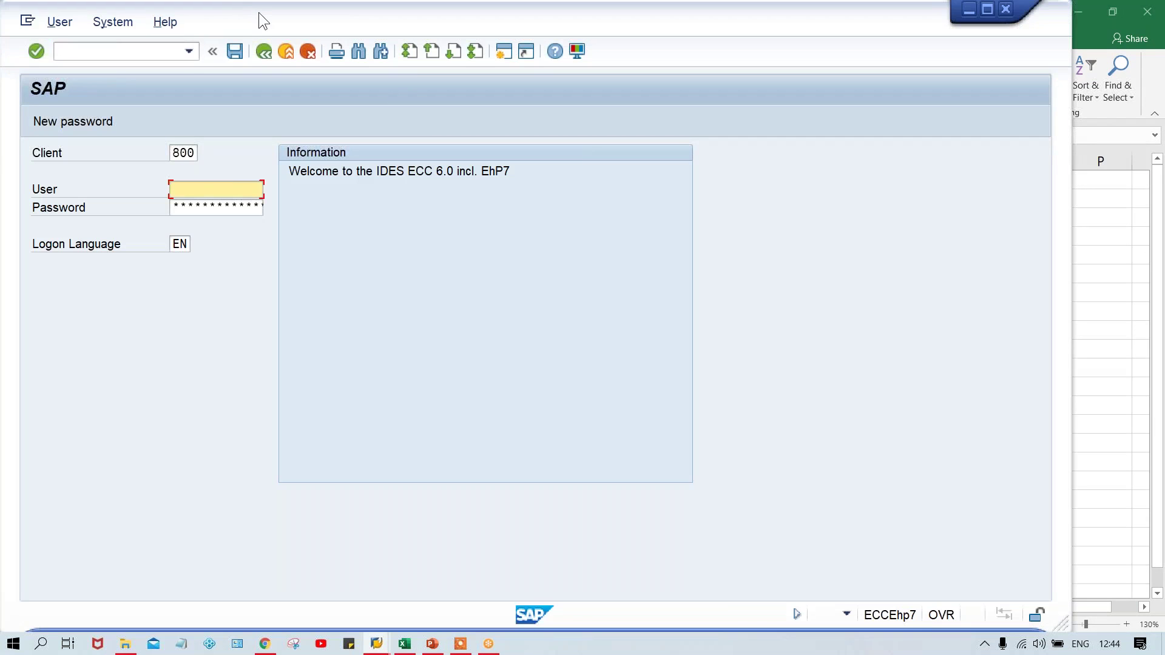
drag(261, 12, 346, 13)
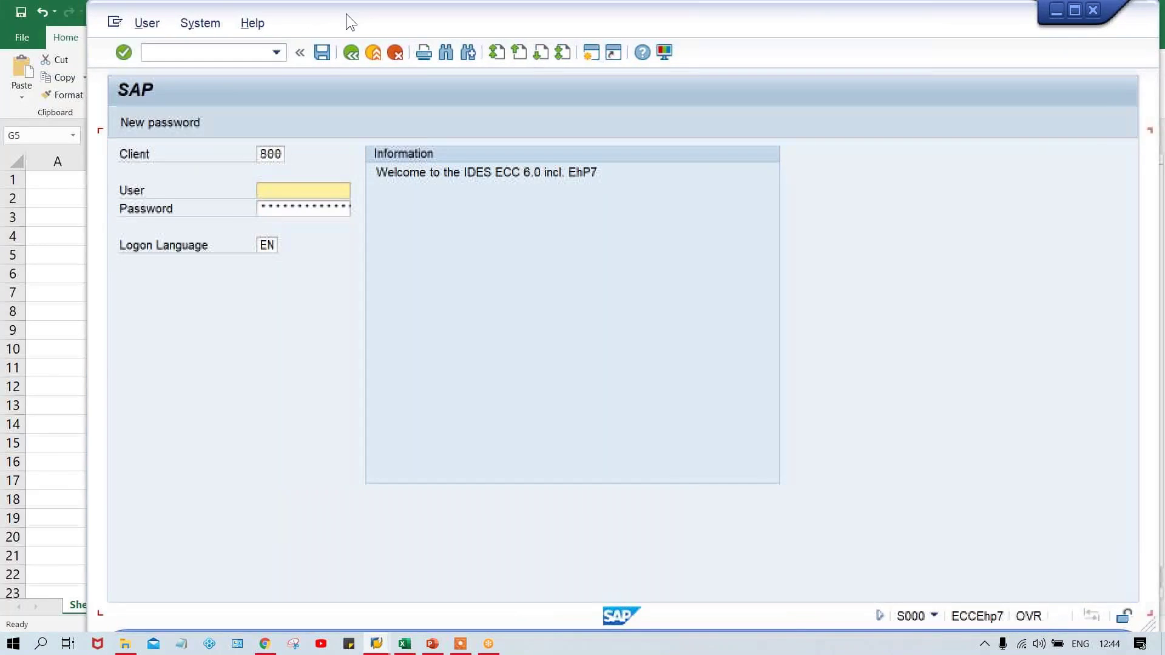
Step: Log on to client 800 with the saved user name and the account password
key(space)
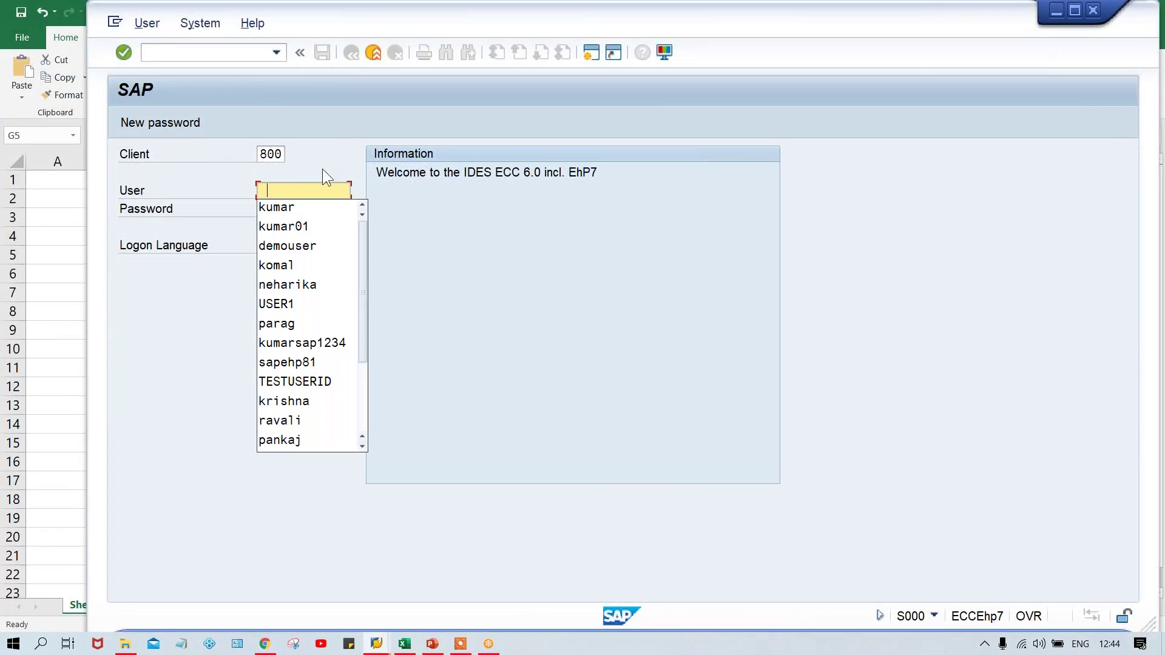
key(Down)
key(Return)
key(Tab)
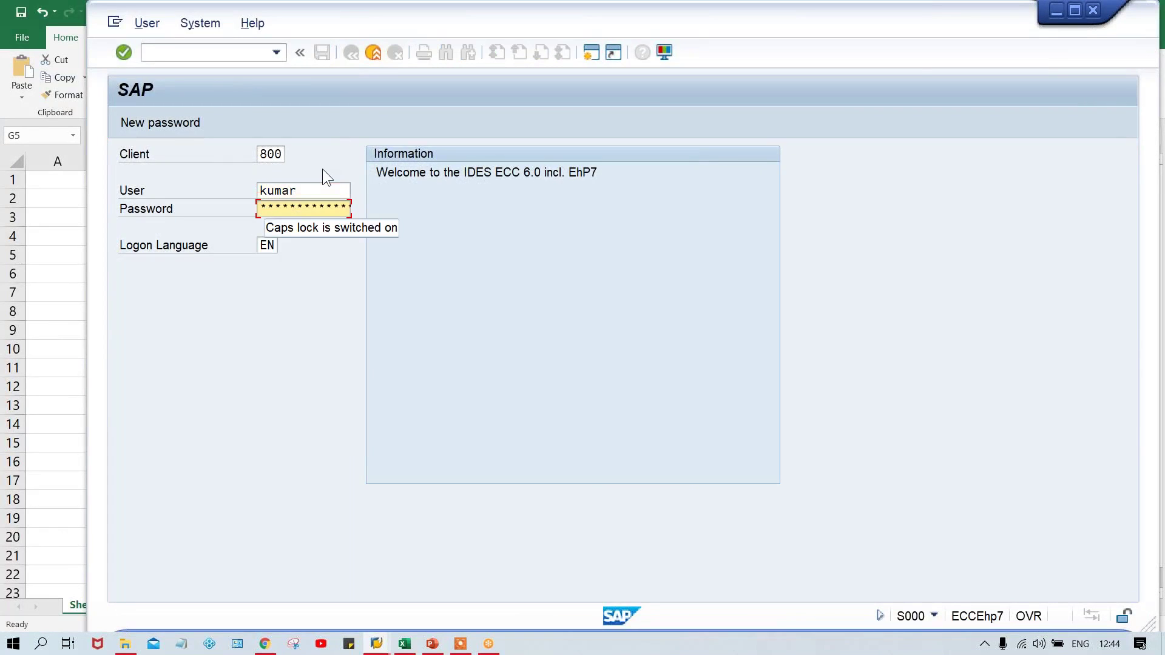
key(Caps_Lock)
text(*)
key(Caps_Lock)
text(*)
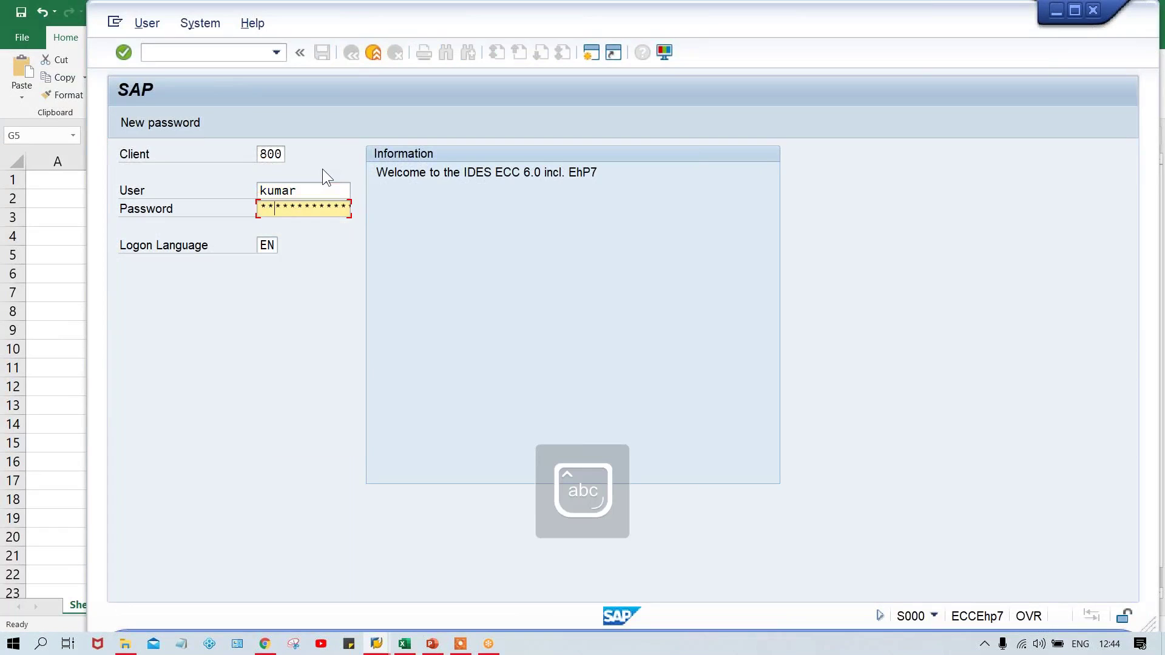
key(Return)
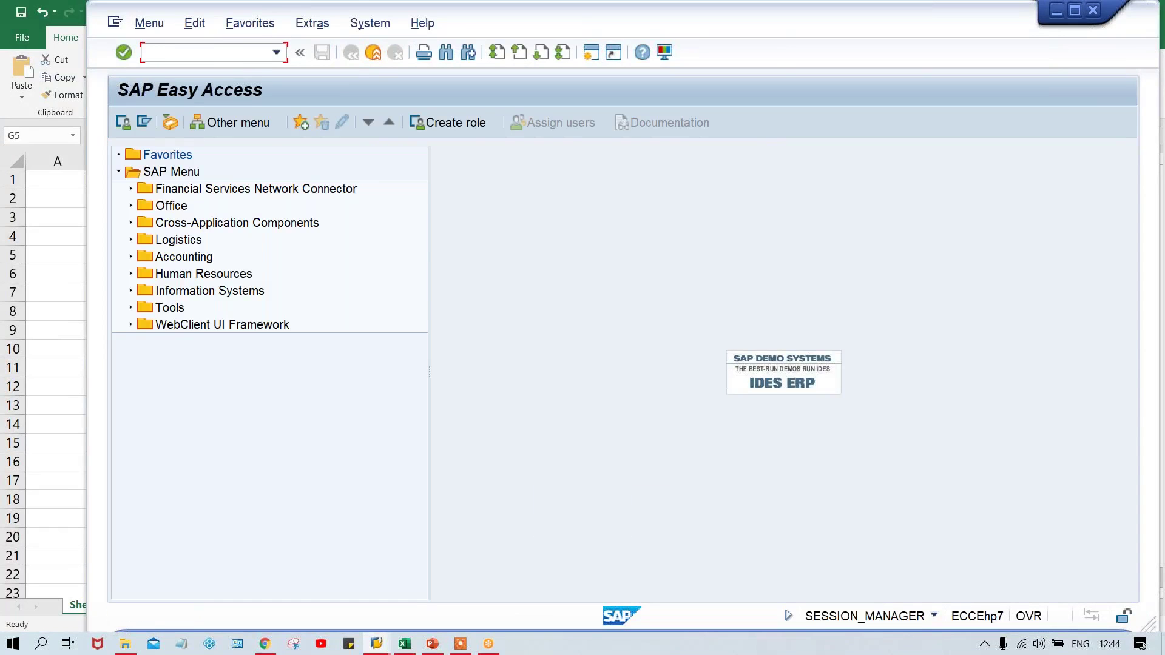
Step: Start transaction FB50 and change the company code to TM00
text(fb50)
key(Return)
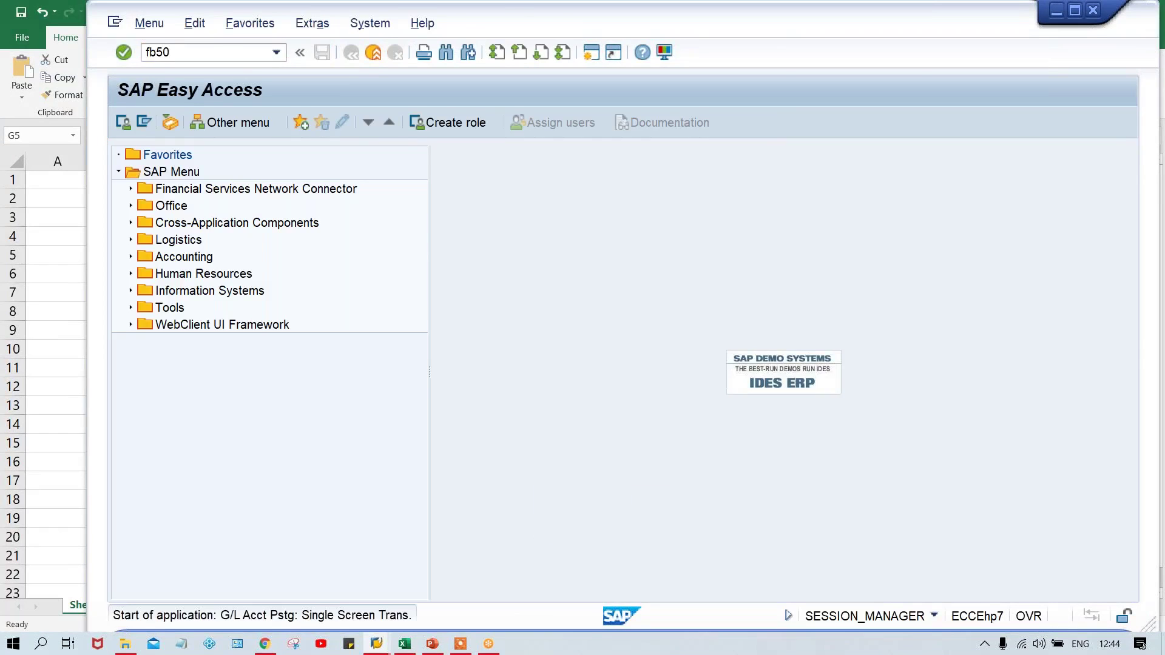
key(Caps_Lock)
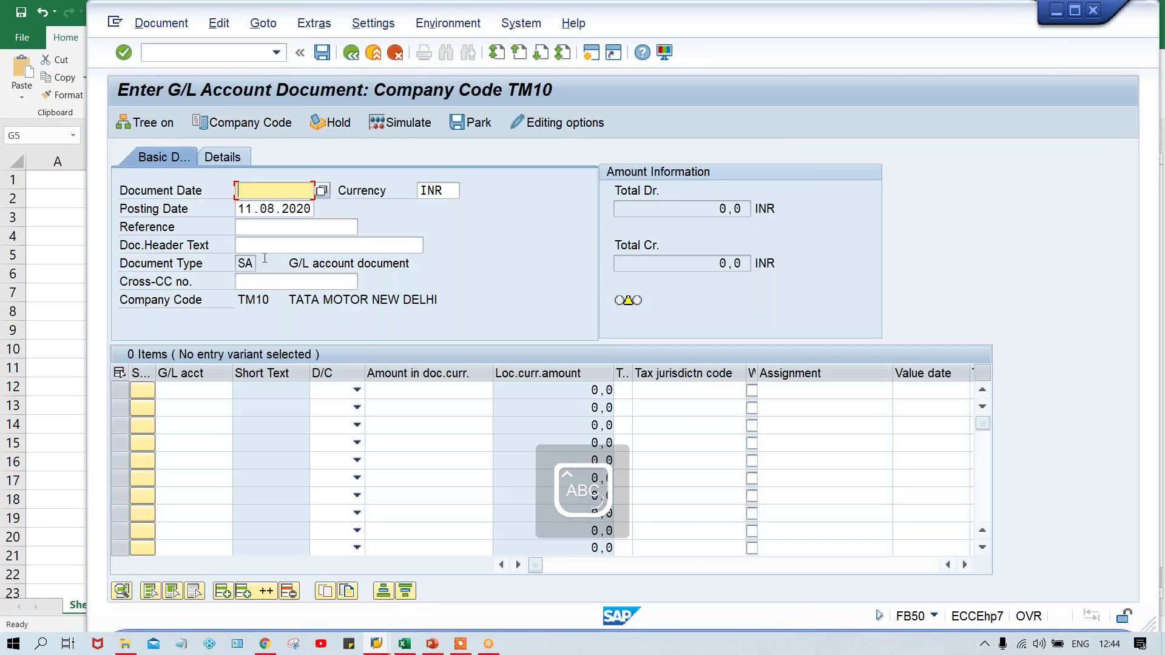
click(224, 121)
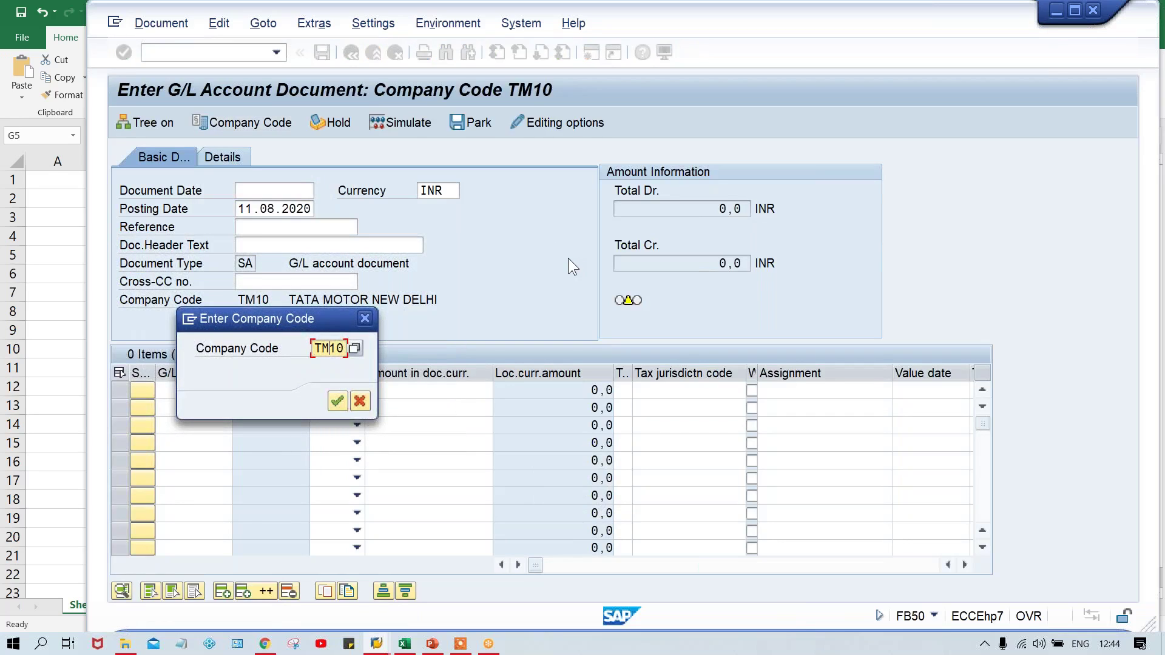
text(0)
key(Return)
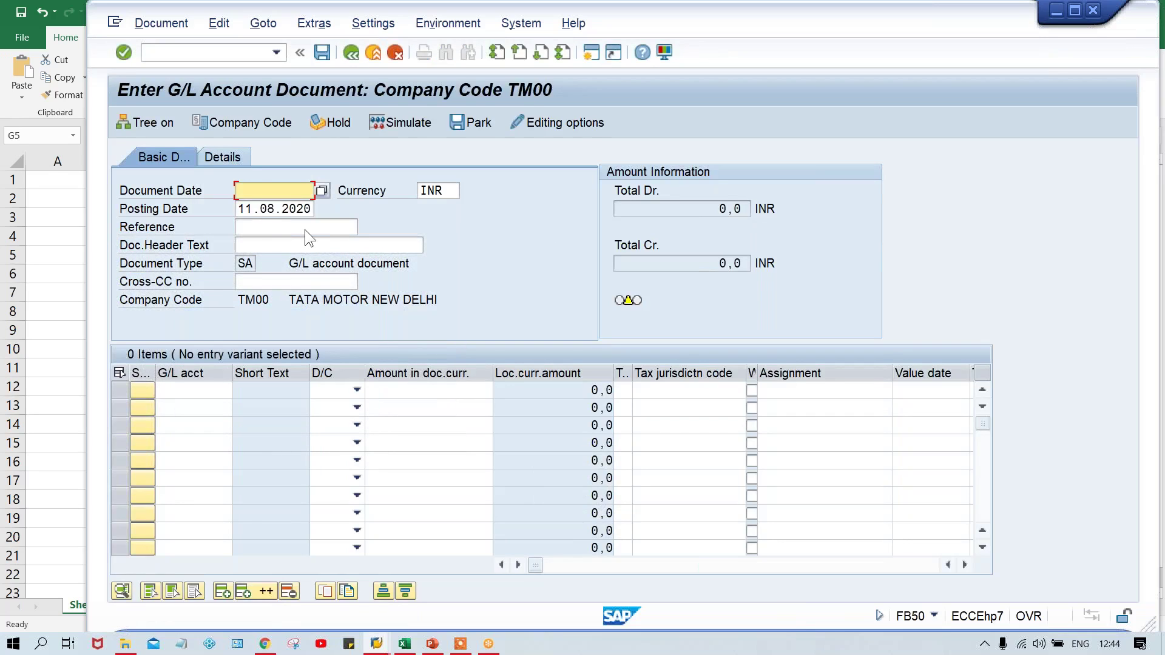
Step: Set the document date to 11.08.2020 and move on to the Reference field
text(11)
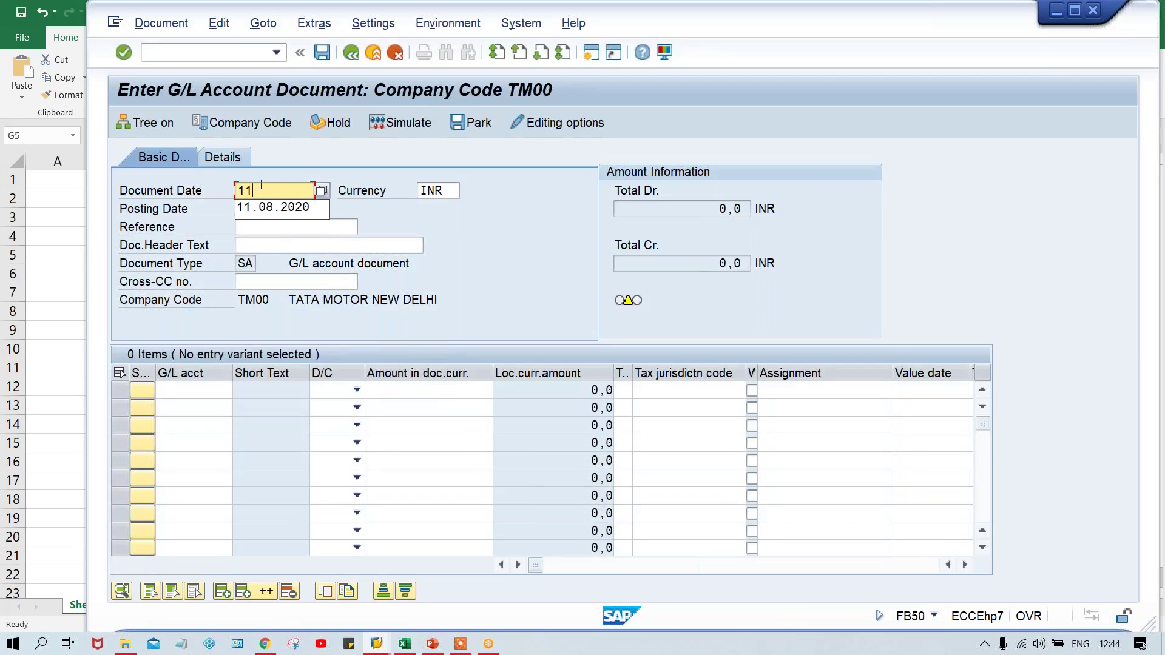
key(Down)
key(Return)
key(Tab)
key(Tab)
key(Tab)
key(Tab)
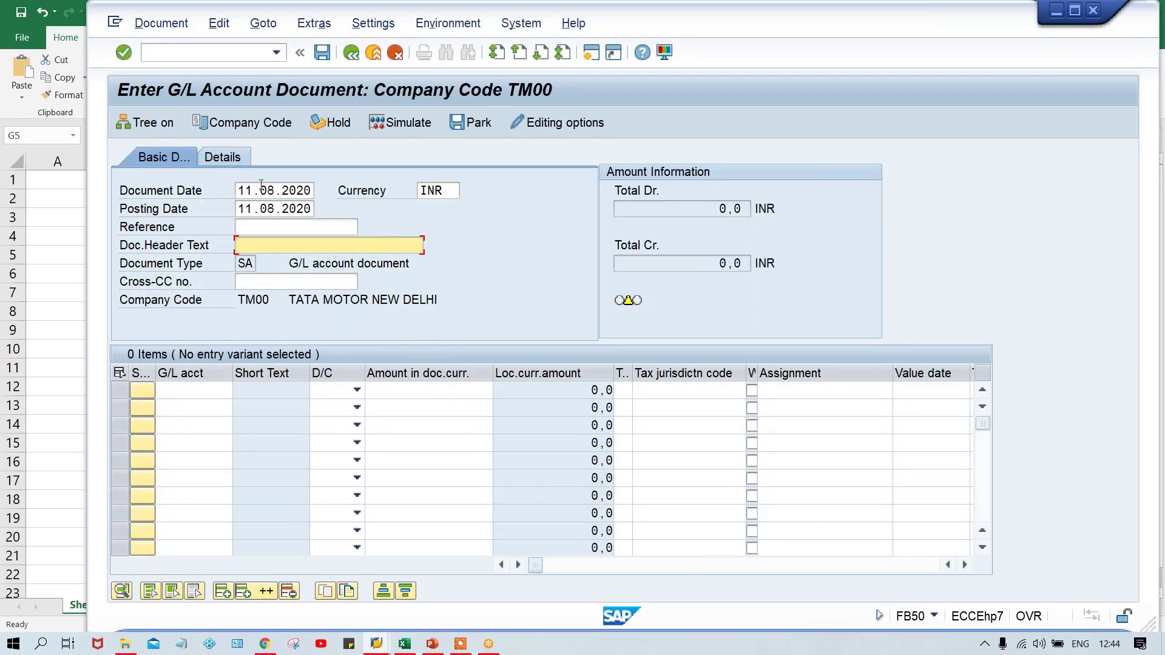
key(shift+Tab)
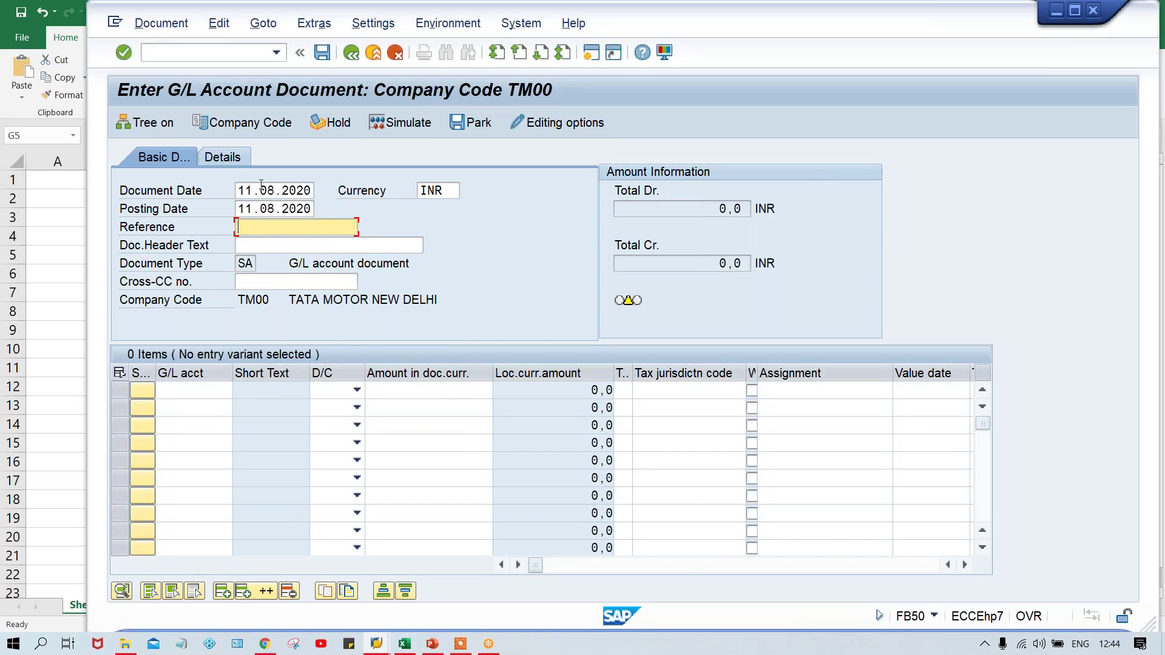
click(920, 390)
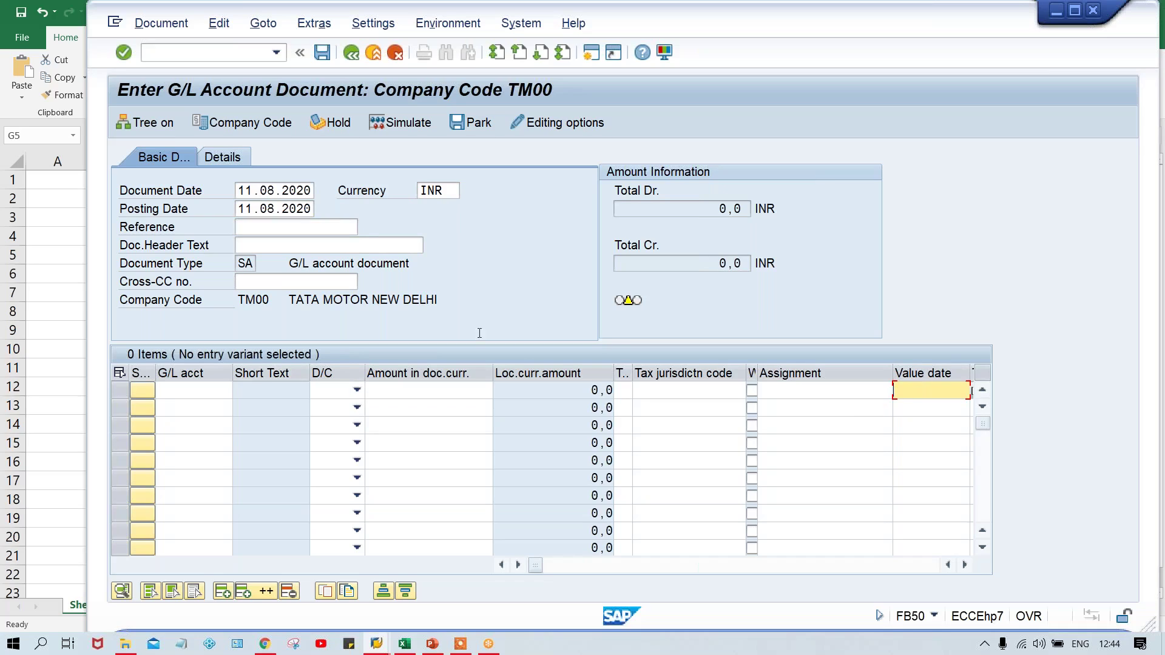
click(285, 227)
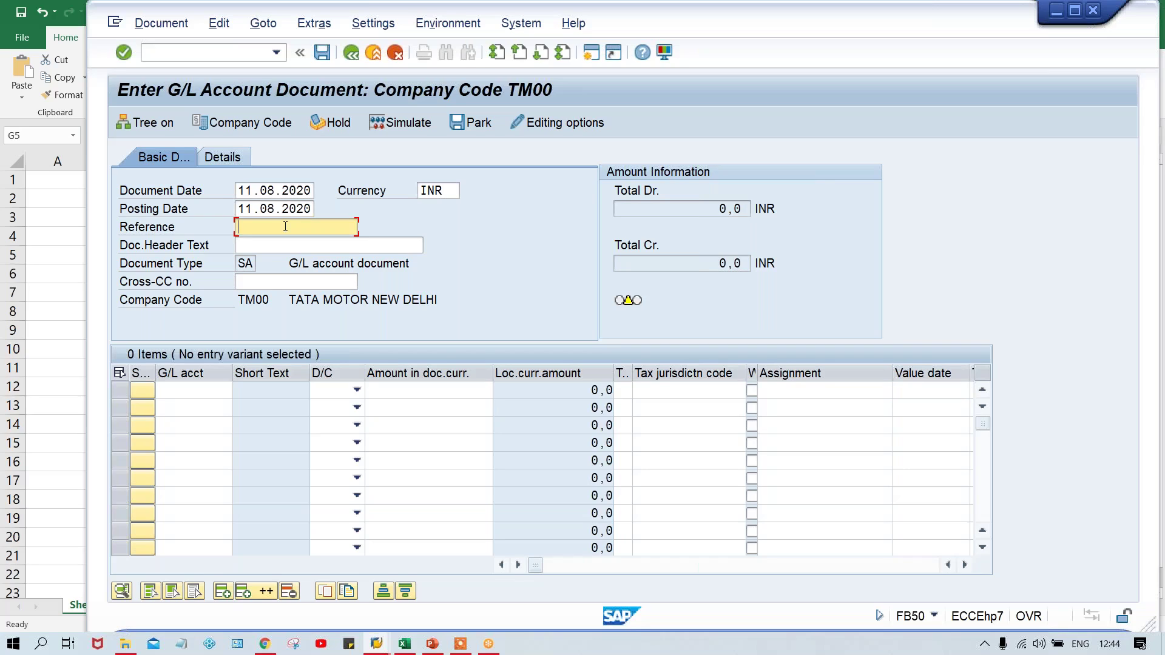
click(182, 393)
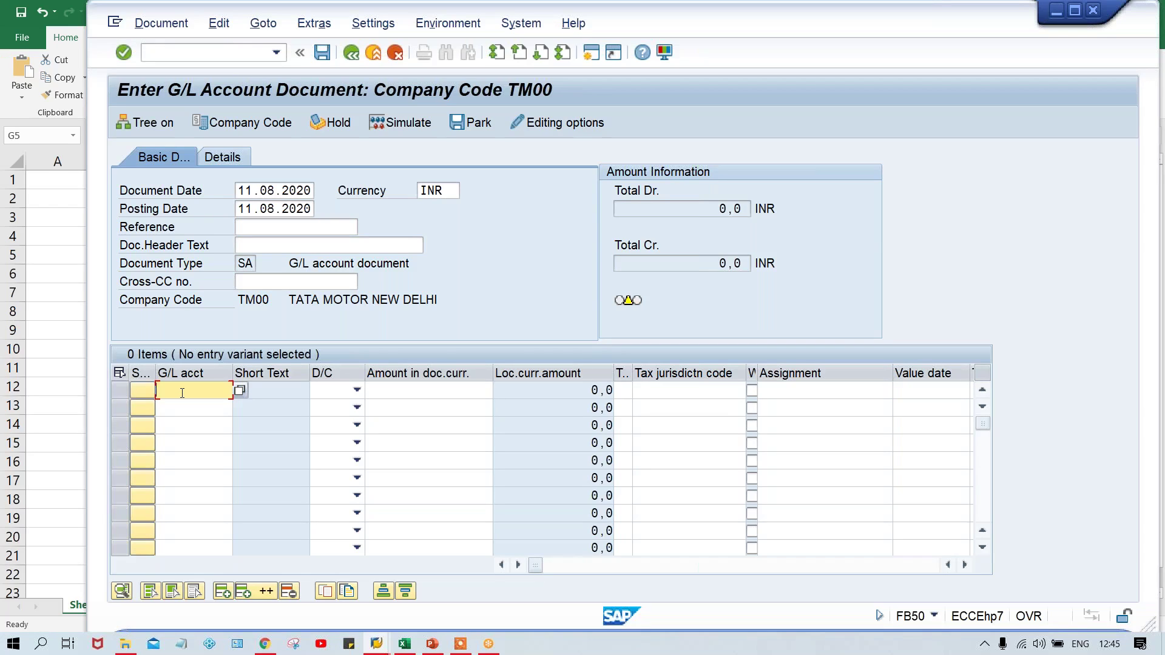
double_click(278, 297)
click(245, 263)
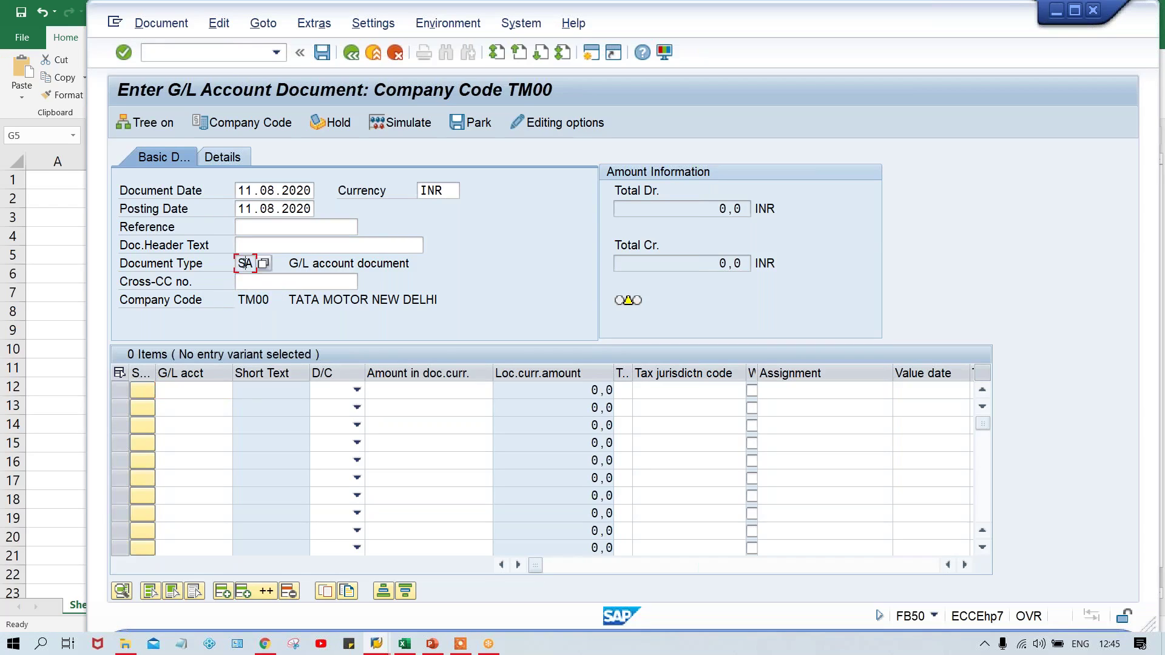
Step: Fill the first line item with G/L account 4000, Debit and an amount of 600
click(190, 391)
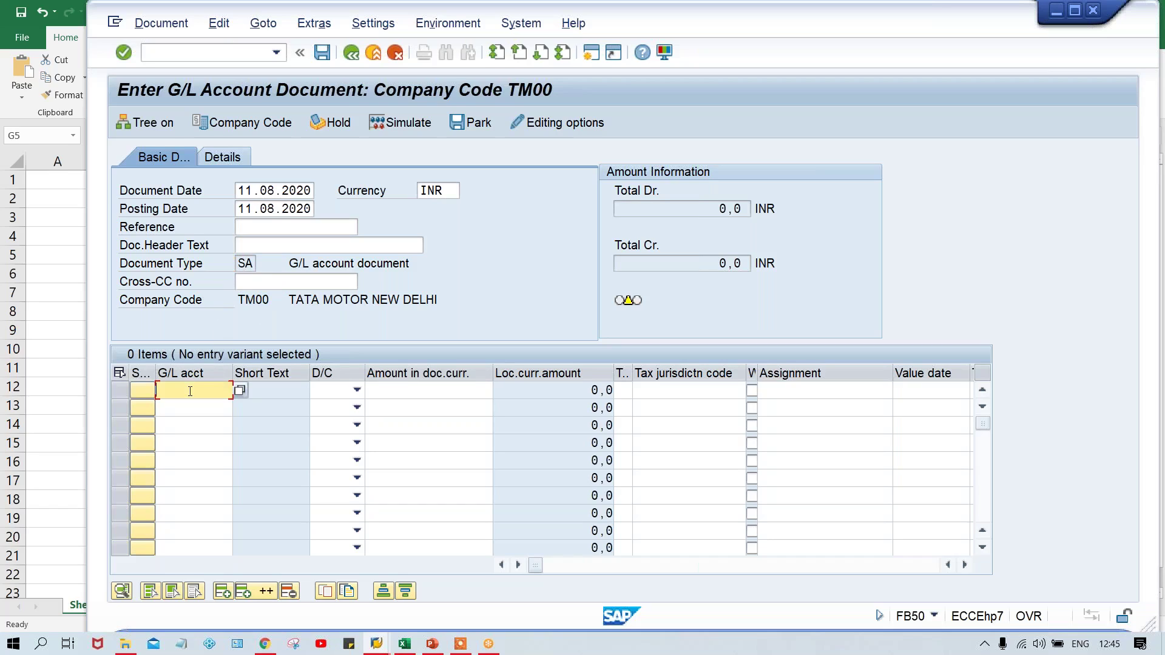
text(4000)
key(Tab)
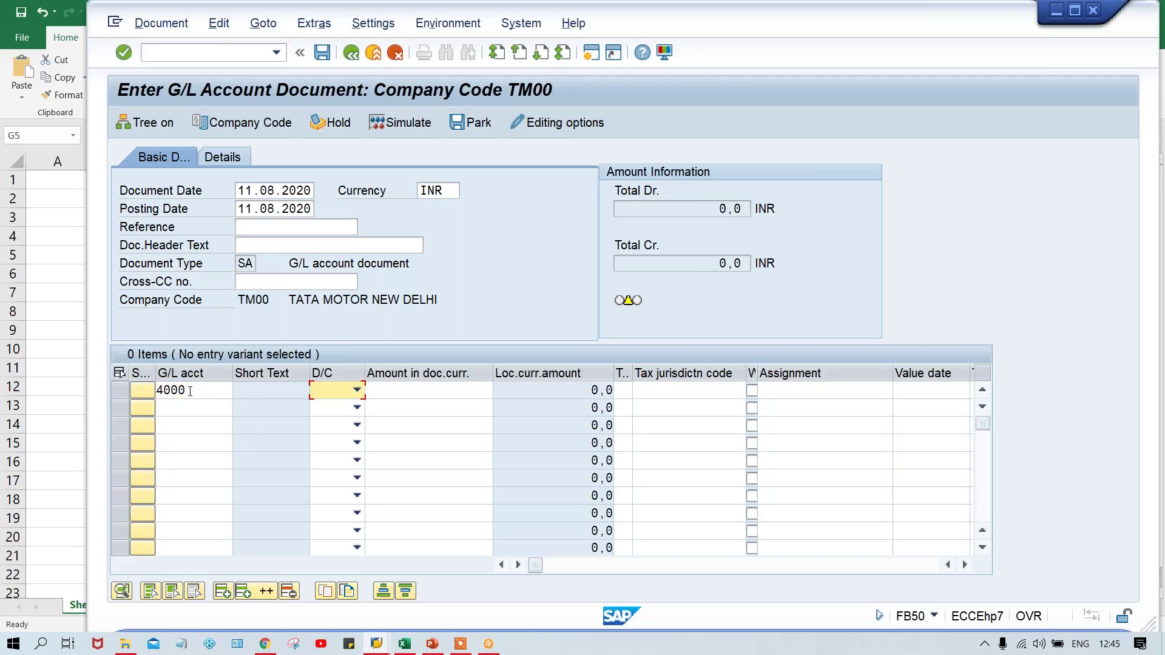
click(358, 390)
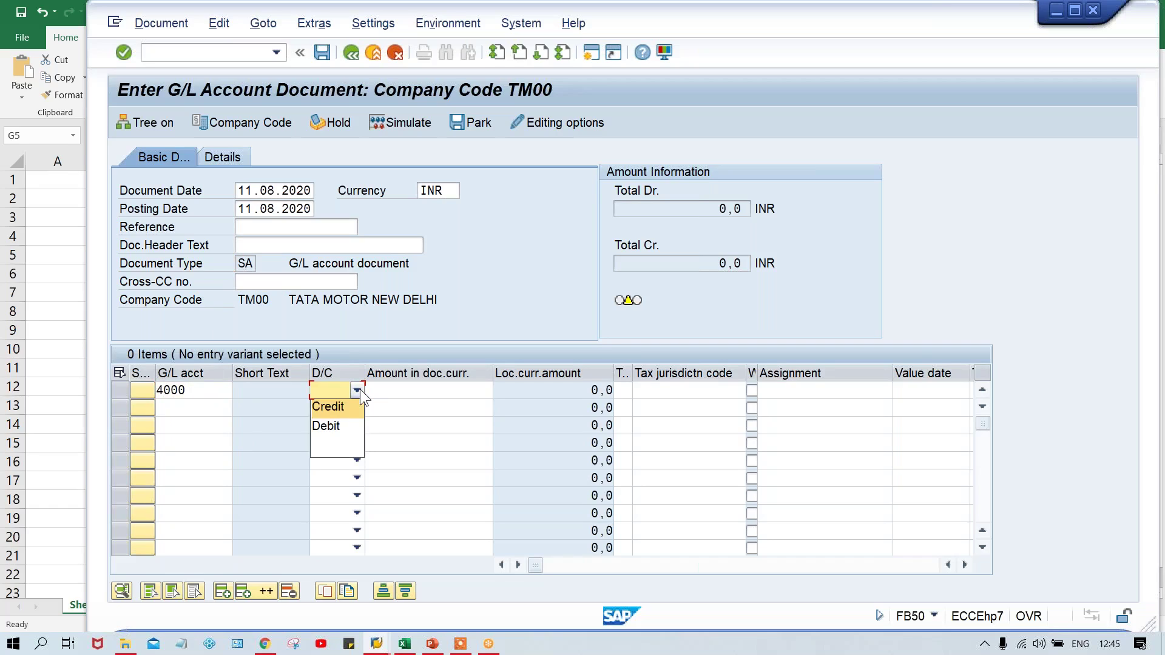
click(337, 428)
click(455, 391)
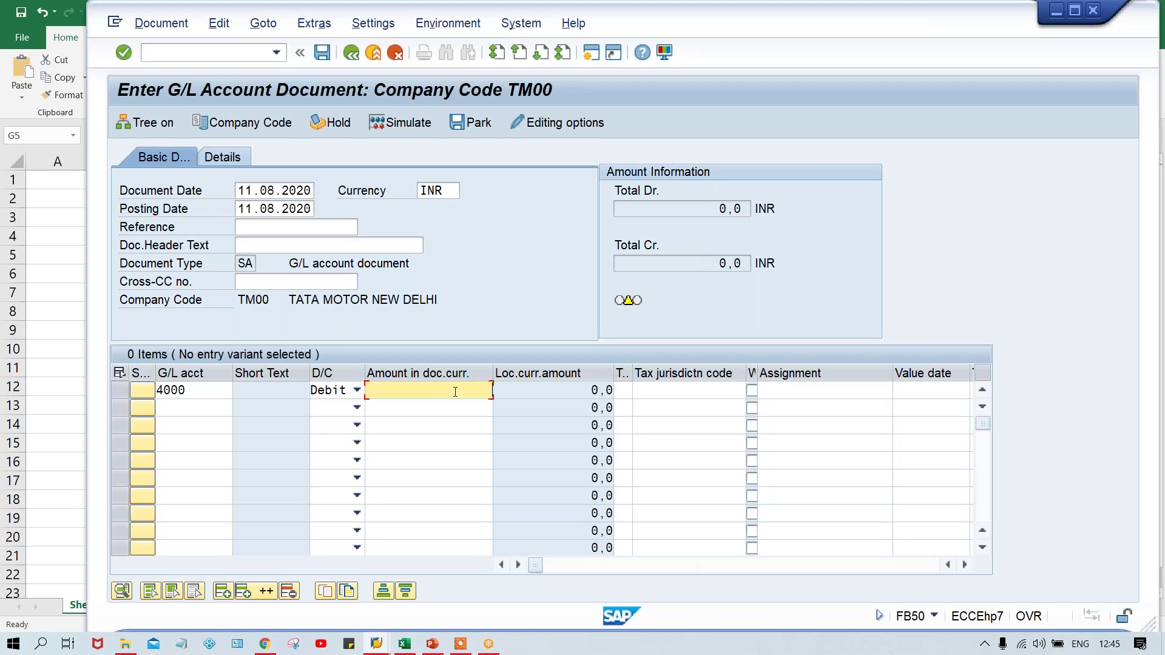
text(600)
Step: Fill the second line item with G/L account 1000, Credit and an amount of 600, and submit the entries
click(212, 406)
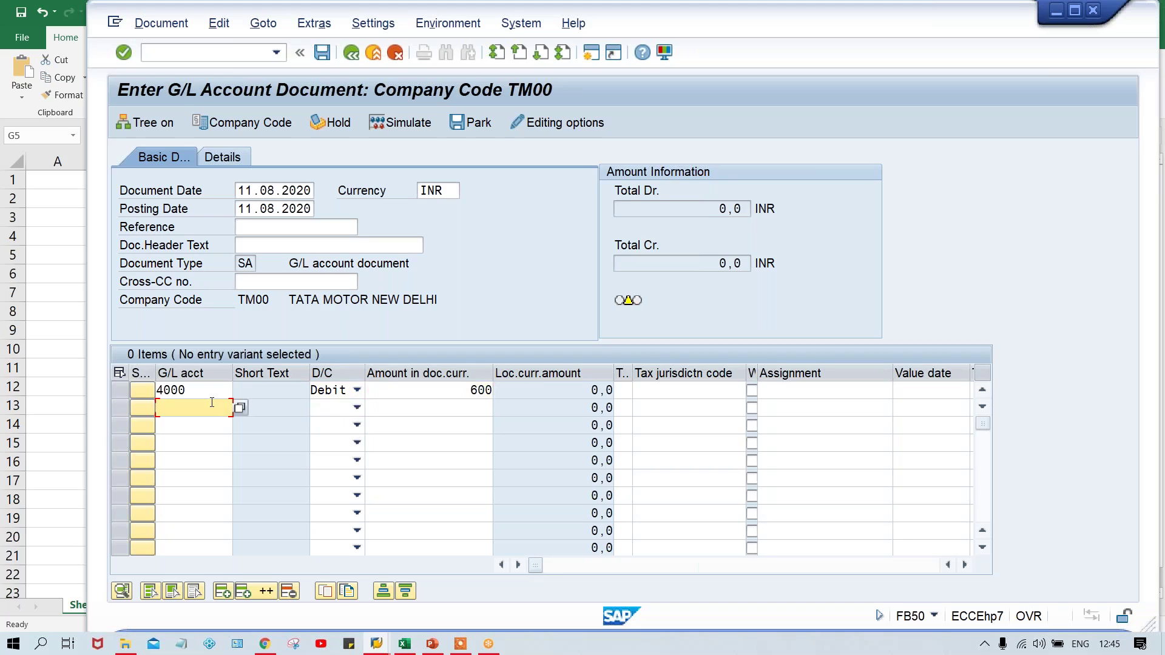
text(1000)
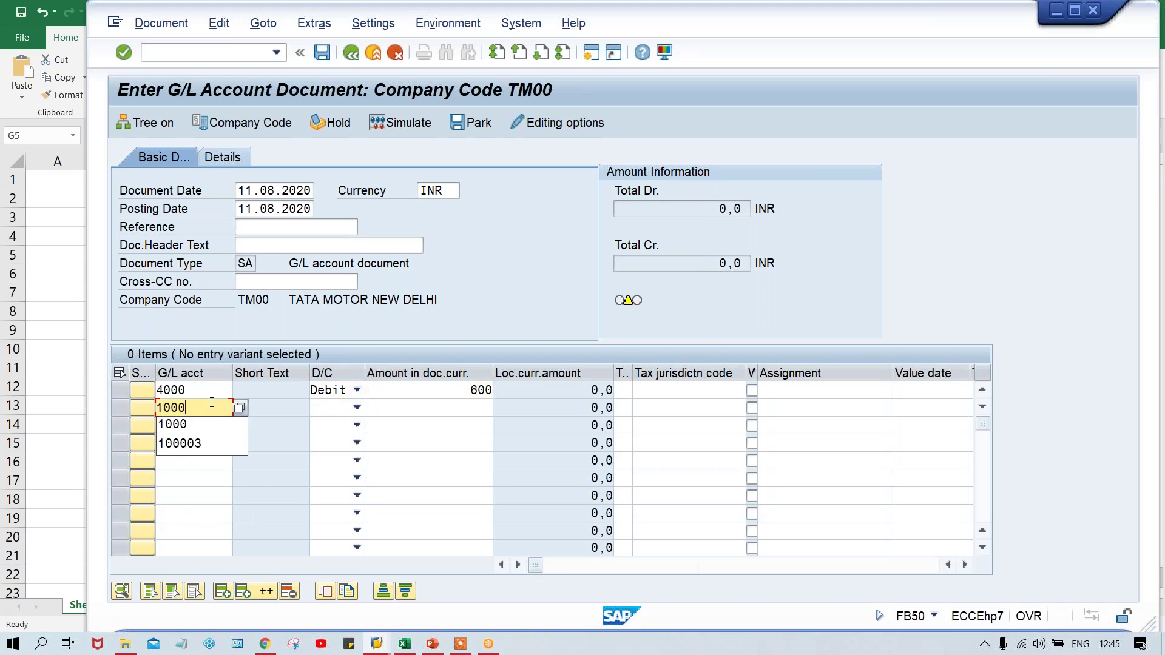
key(Tab)
key(c)
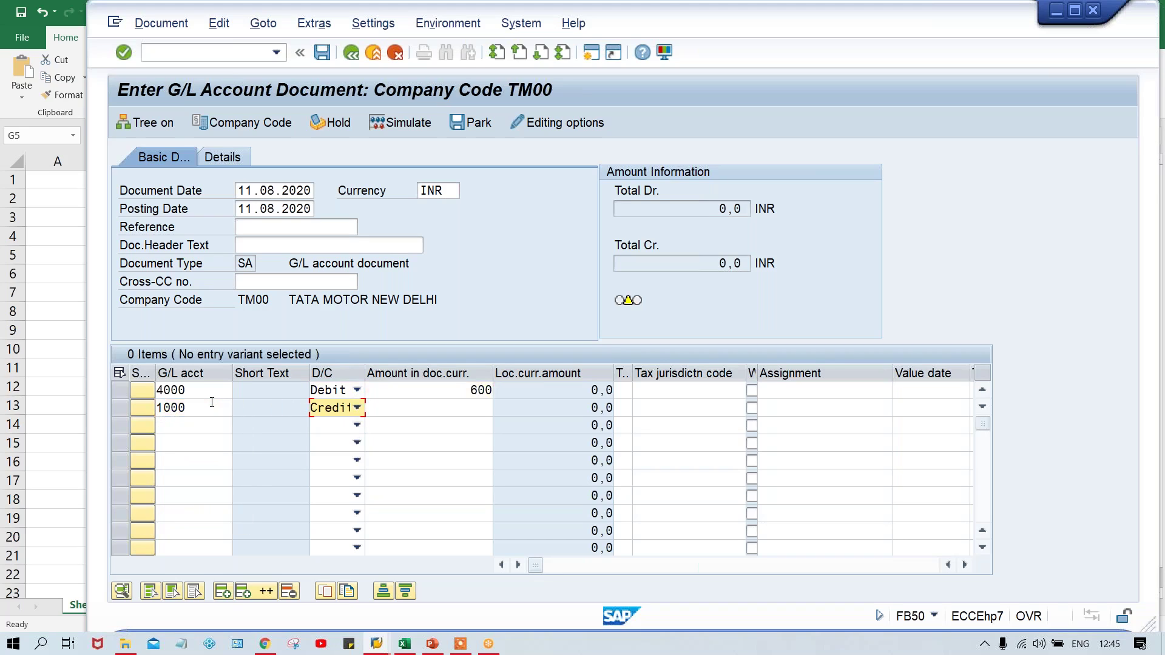
click(350, 411)
click(350, 411)
click(473, 405)
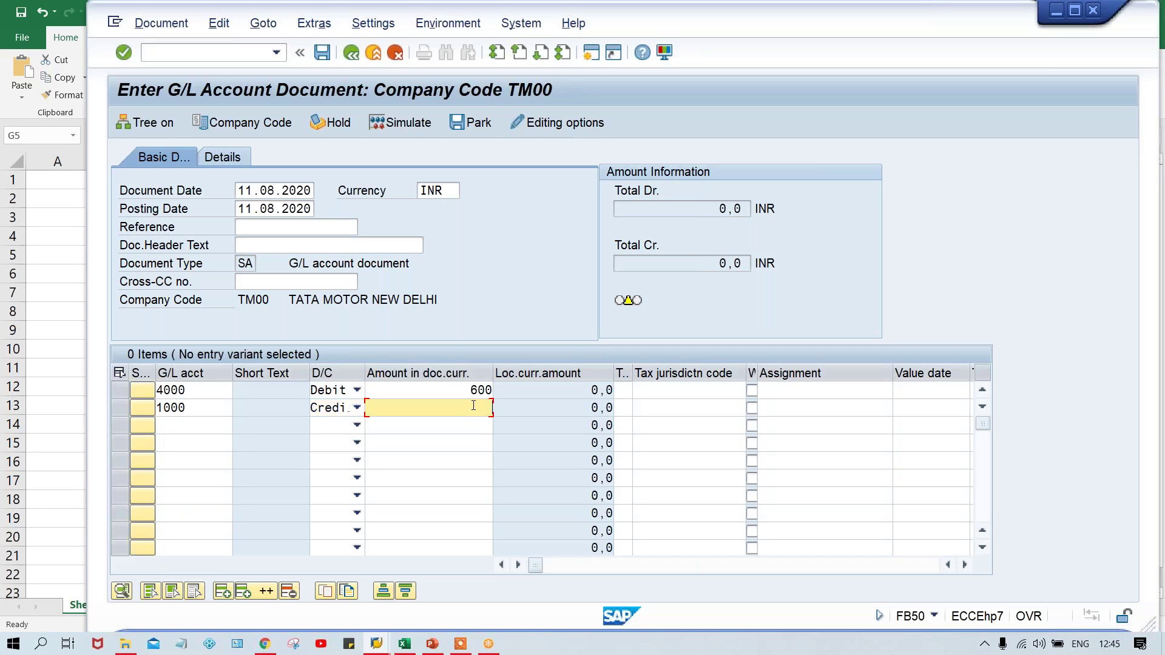
text(600)
key(Return)
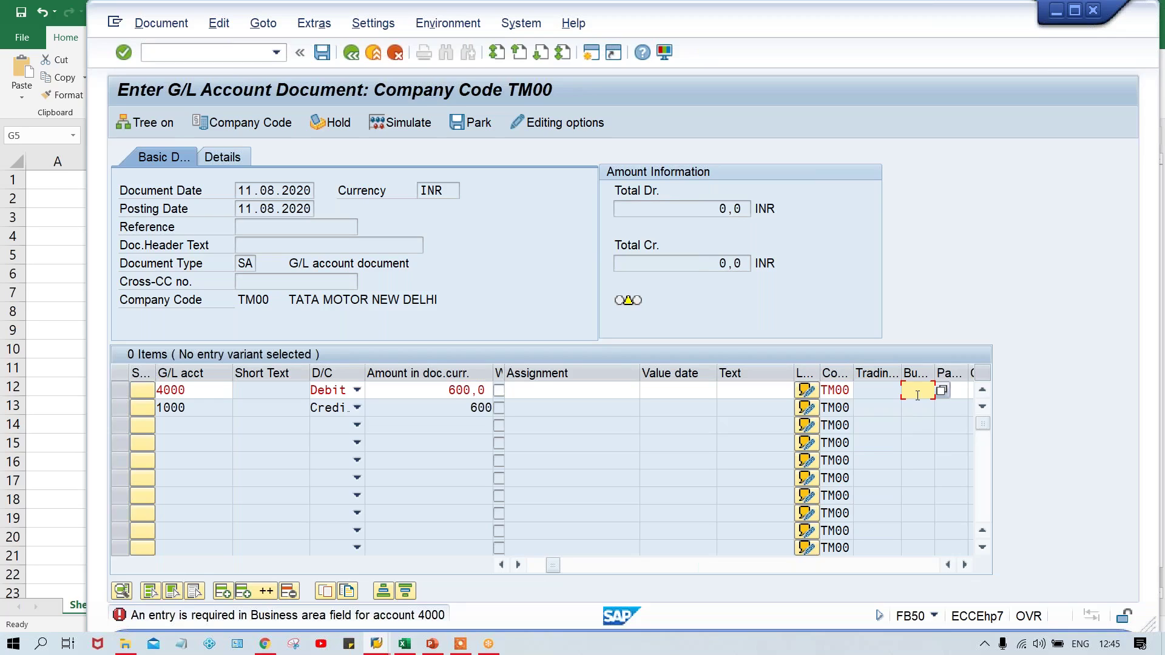
Step: Assign business area TMAN to both line items and simulate the document
text(TM)
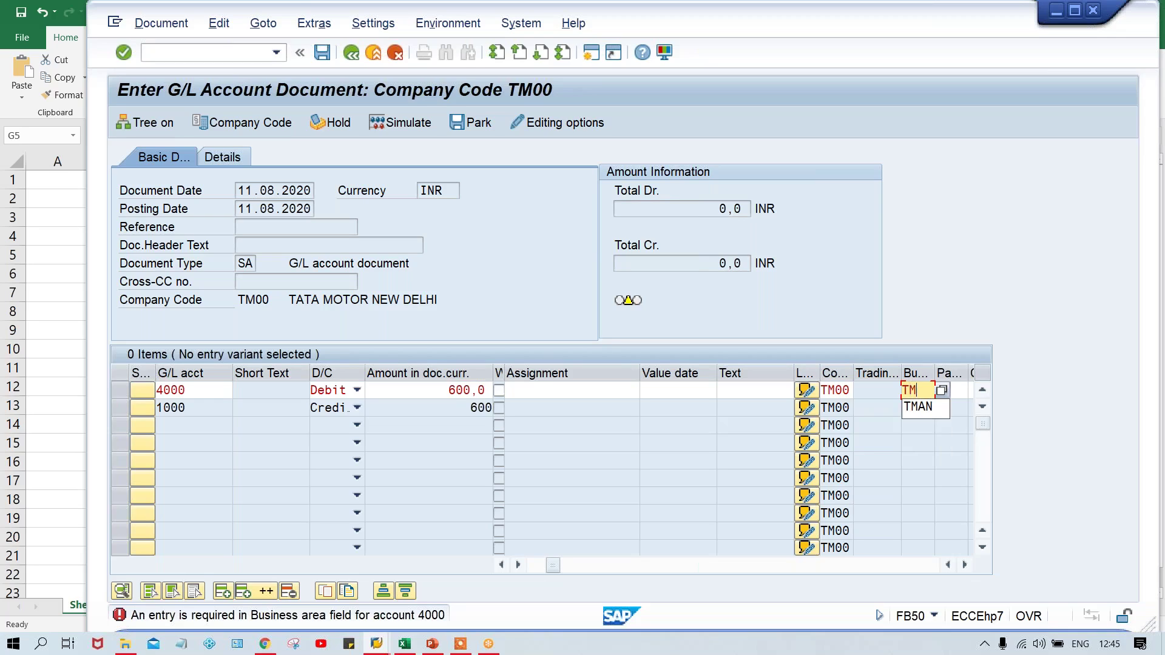
key(Down)
key(Return)
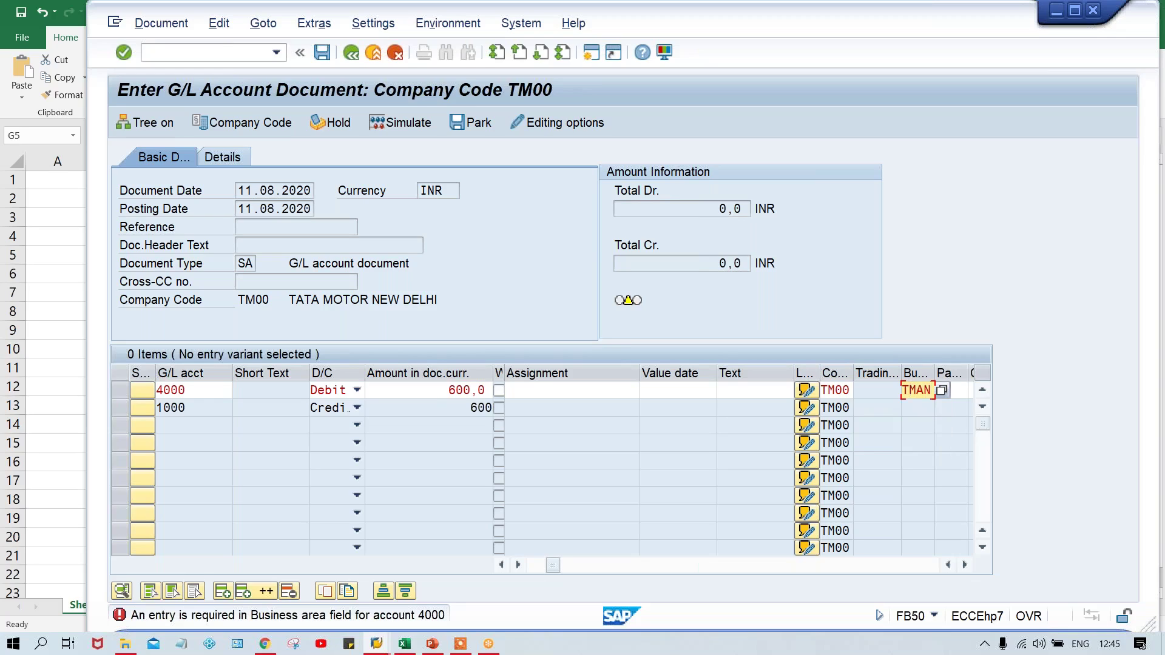
key(Return)
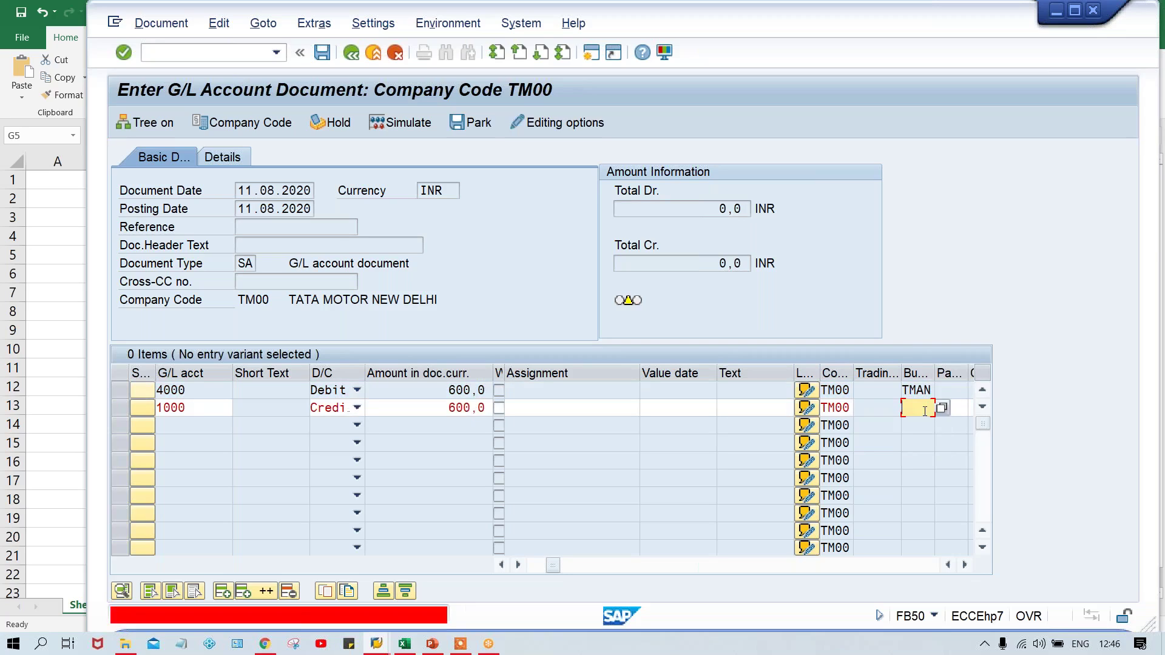
text(T)
key(Down)
key(Return)
key(Return)
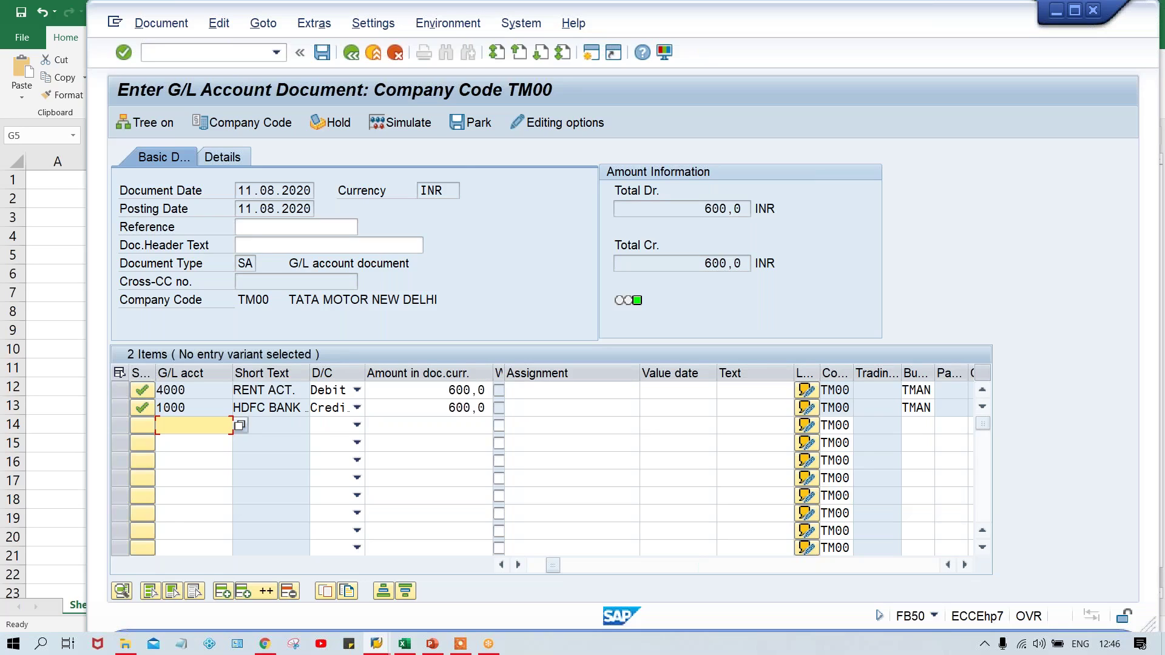
click(404, 123)
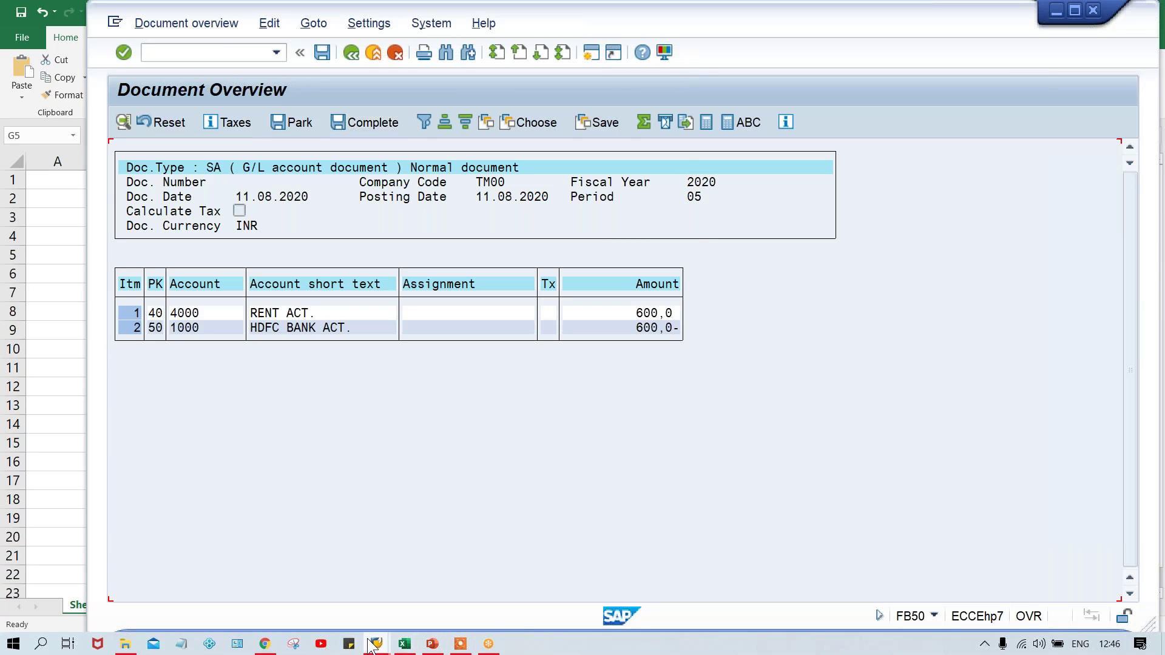
Step: Open an additional SAP session and reposition its window over the document overview
mouse_move(373, 644)
click(413, 607)
click(590, 54)
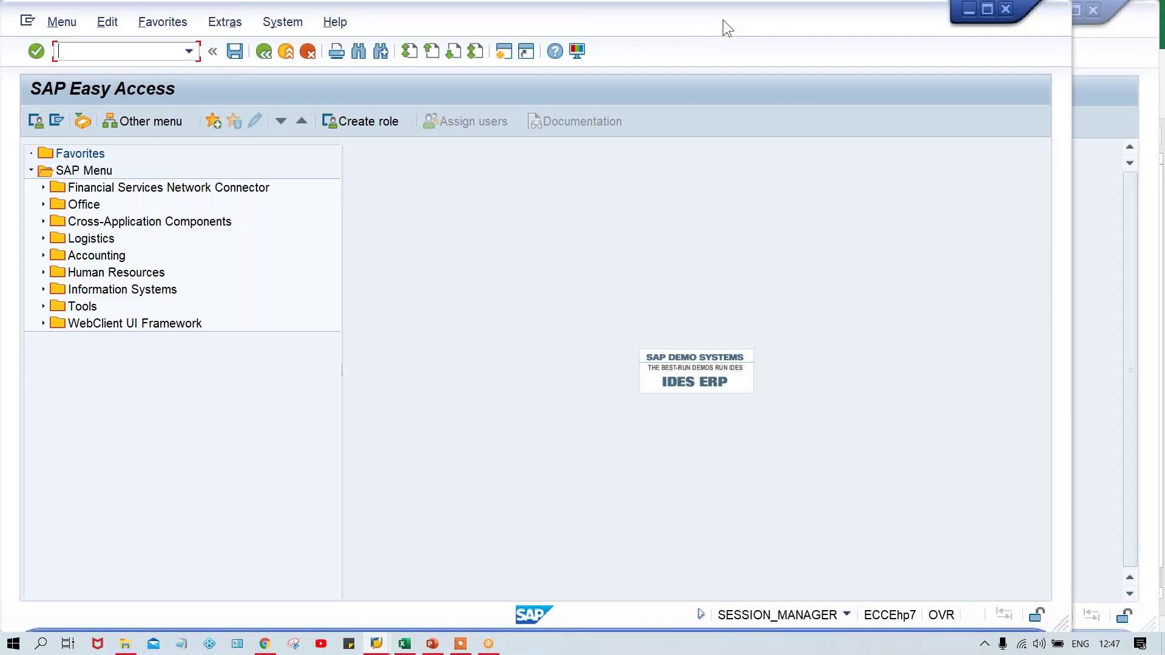
drag(722, 19, 817, 25)
click(191, 55)
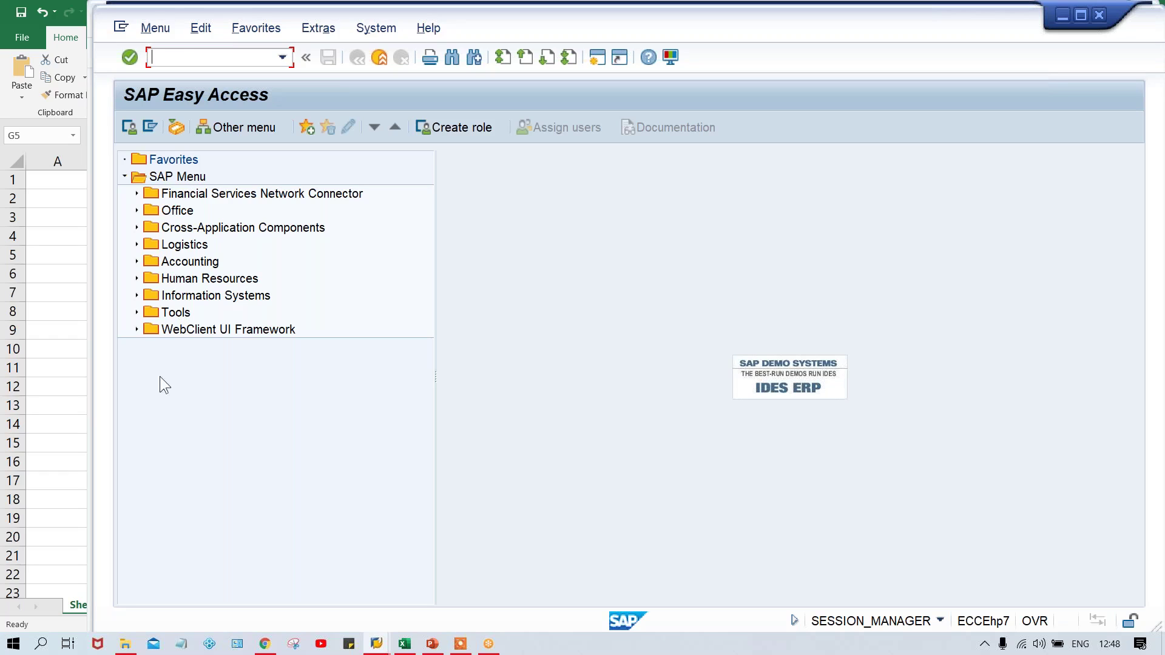
Step: Switch to Excel, enter the number range limits 1000 in H8 and 1999 in I8, and select both cells
click(405, 646)
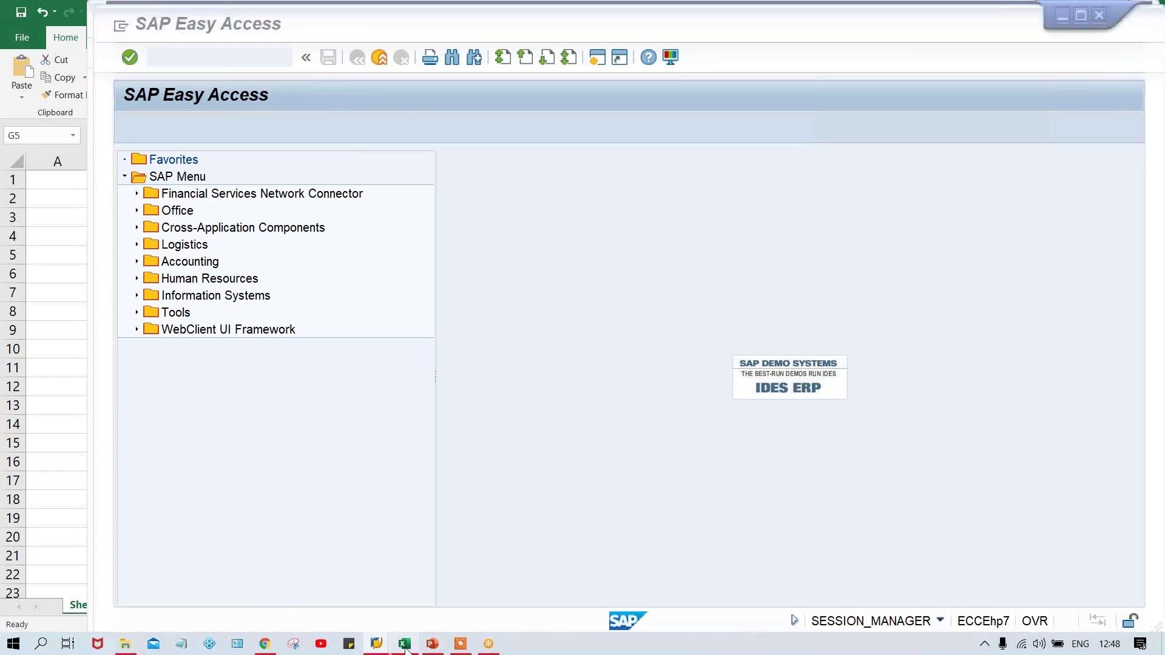
click(599, 311)
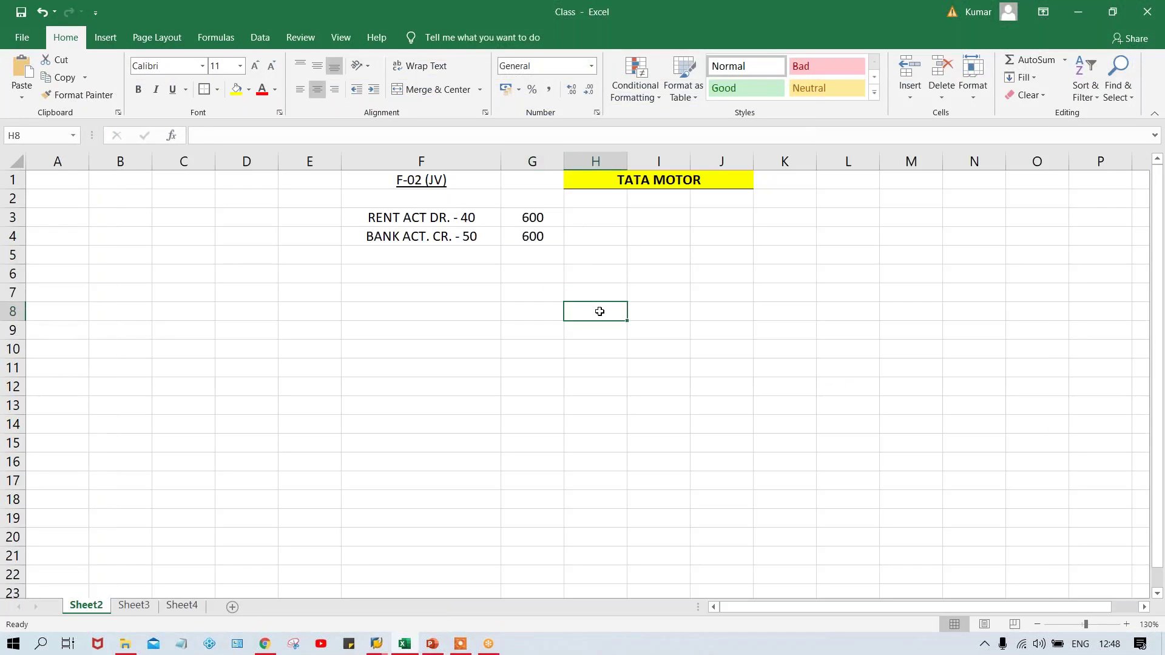
text(1000)
key(Tab)
text(1999)
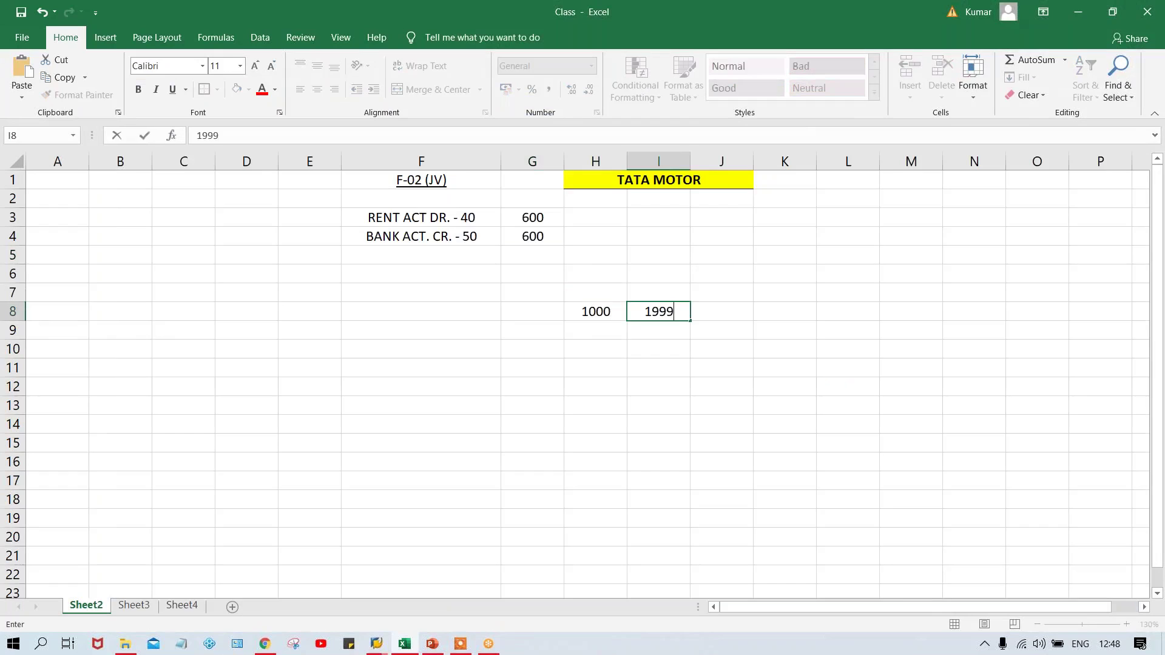
key(Tab)
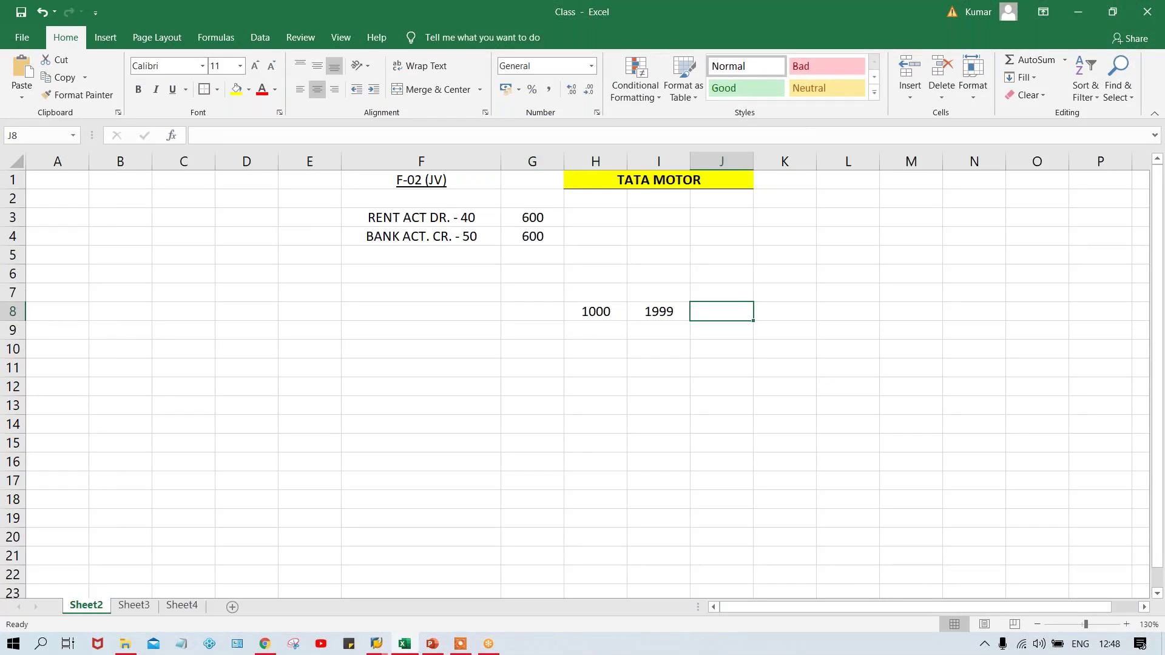
drag(600, 314, 645, 312)
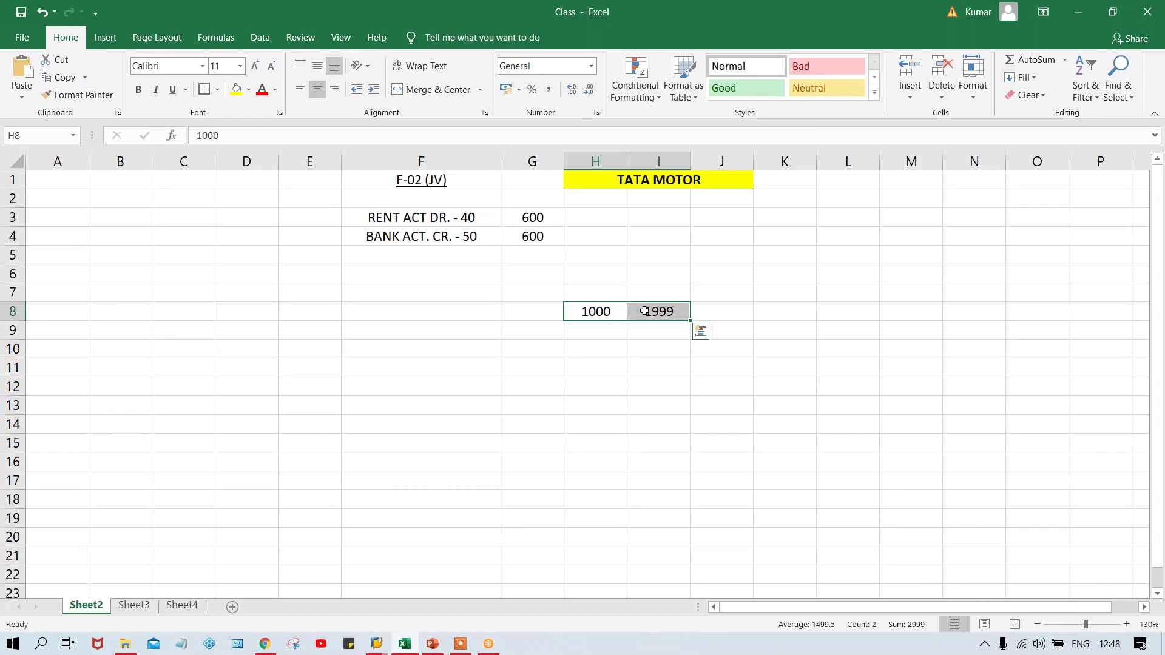
Step: Switch back to the new SAP session and start transaction OBA7
key(alt+Tab)
key(alt+Tab)
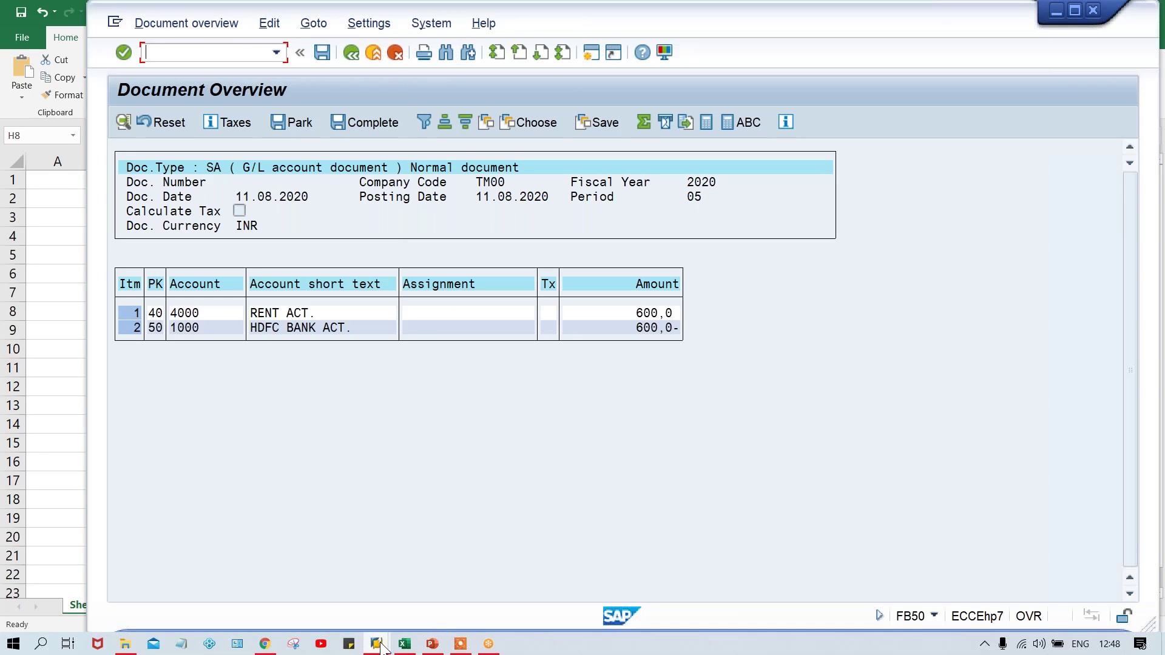
mouse_move(376, 643)
click(467, 616)
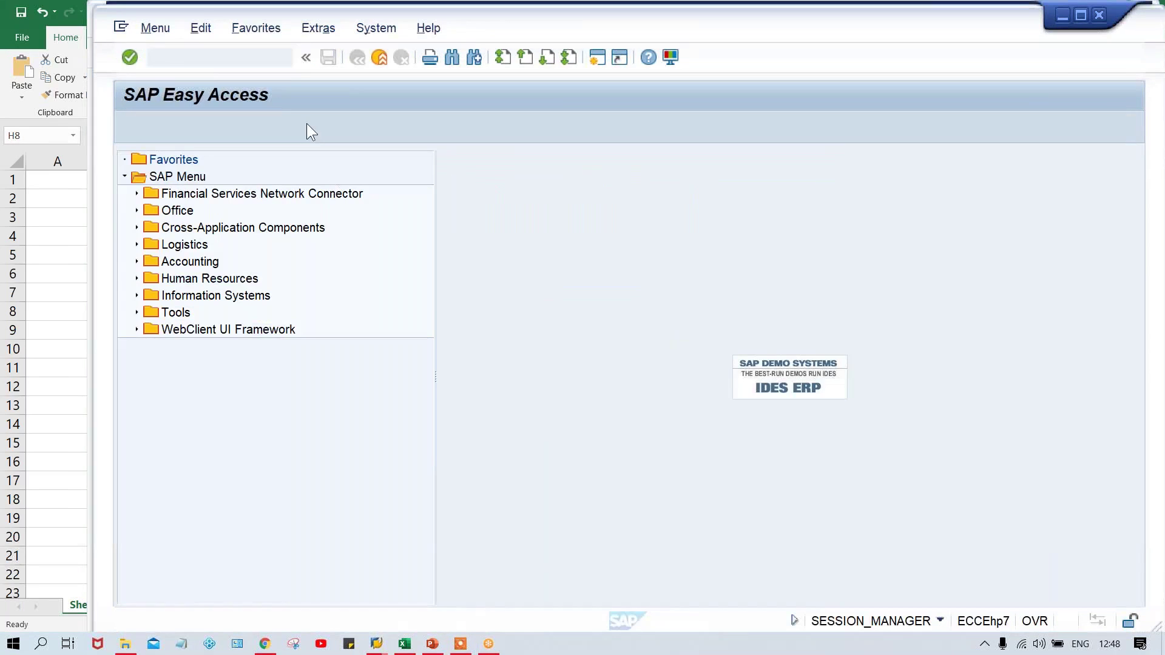
text(O)
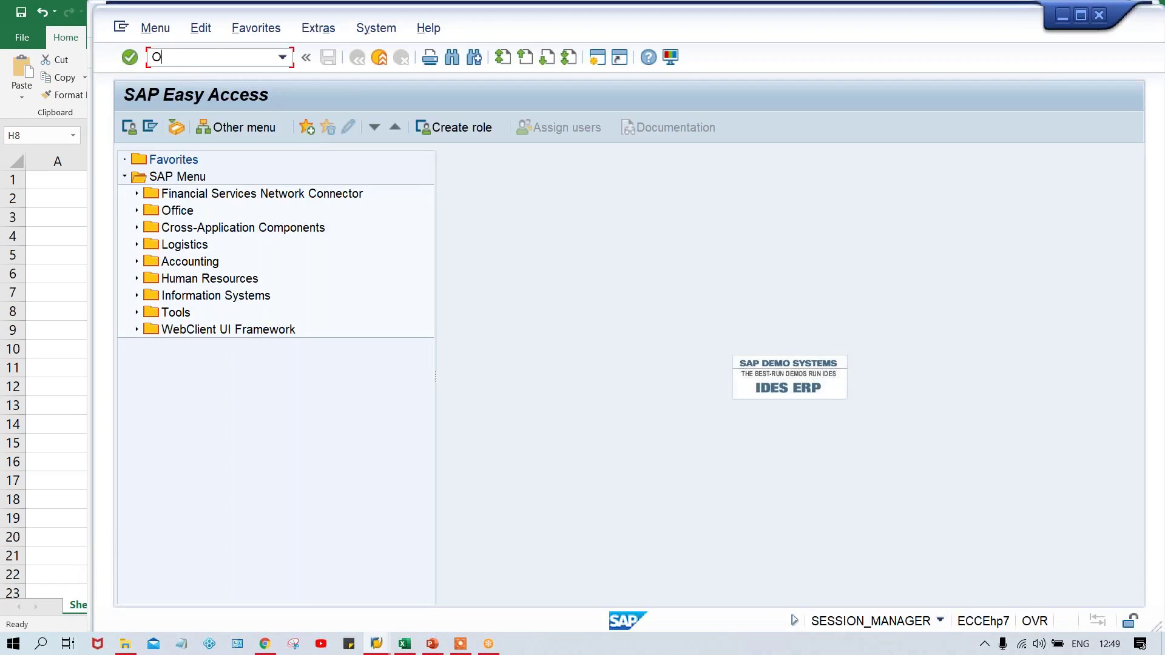
text(BA7)
key(Return)
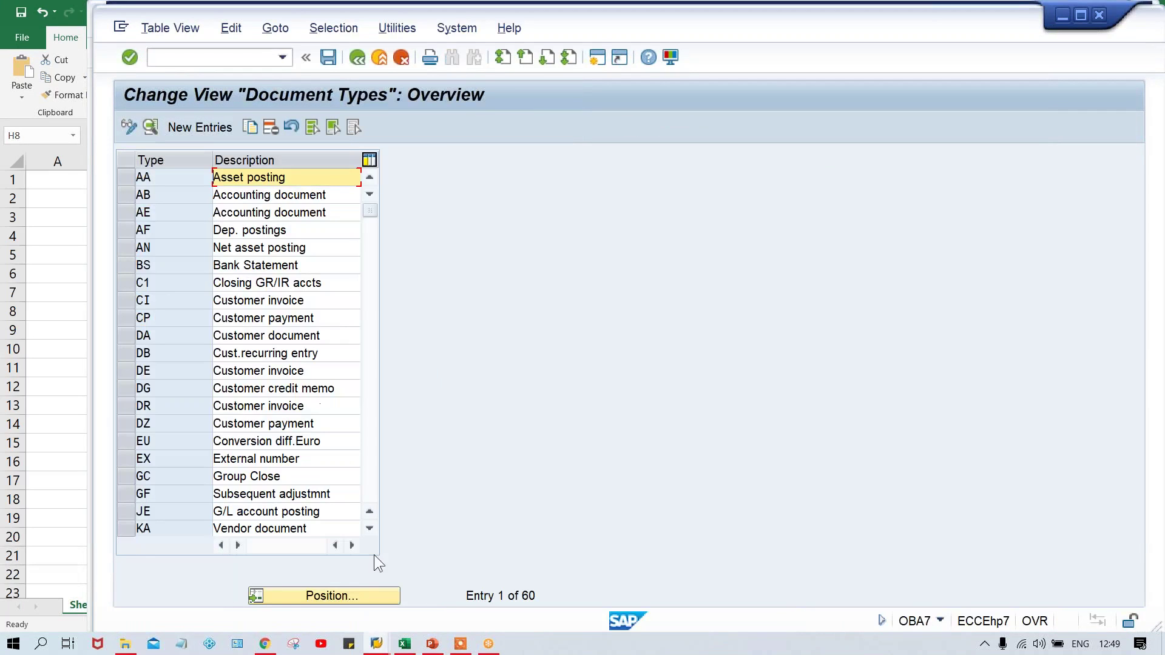
Step: Position the document type list on SA and open that document type's details
click(328, 598)
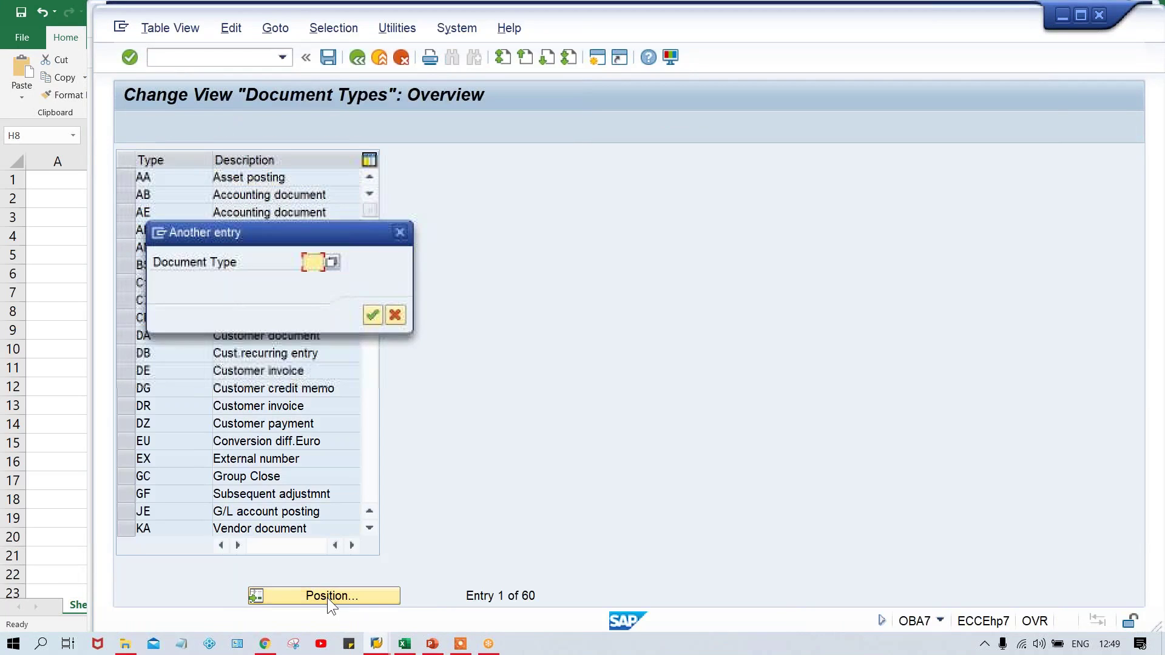
text(SA)
key(Return)
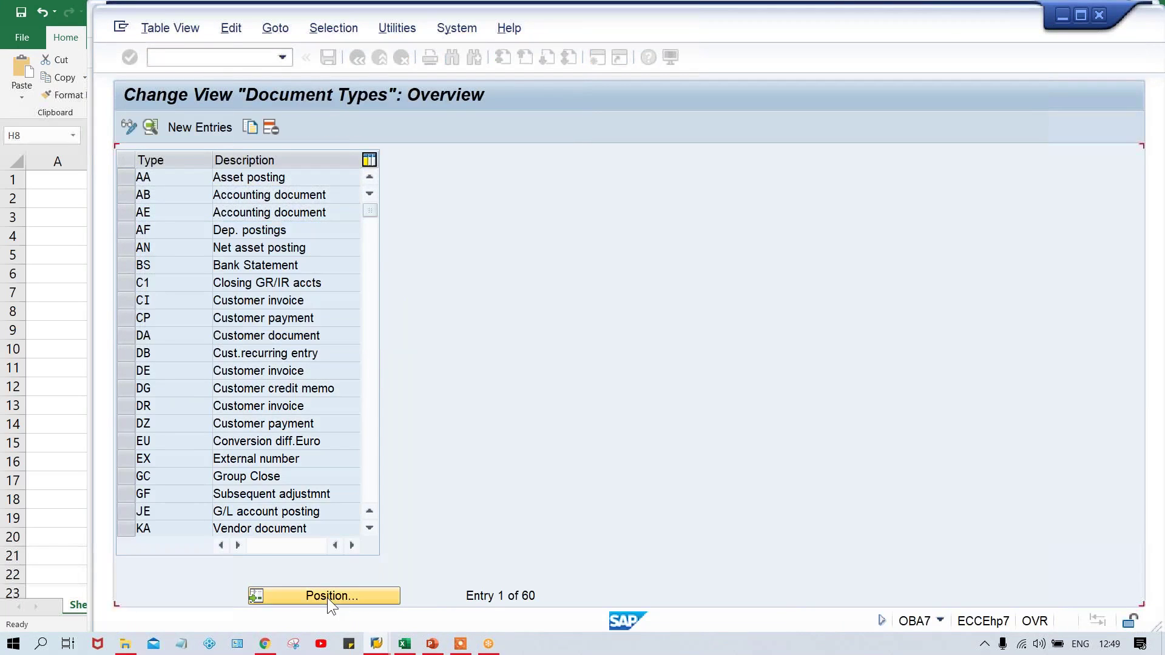
double_click(156, 177)
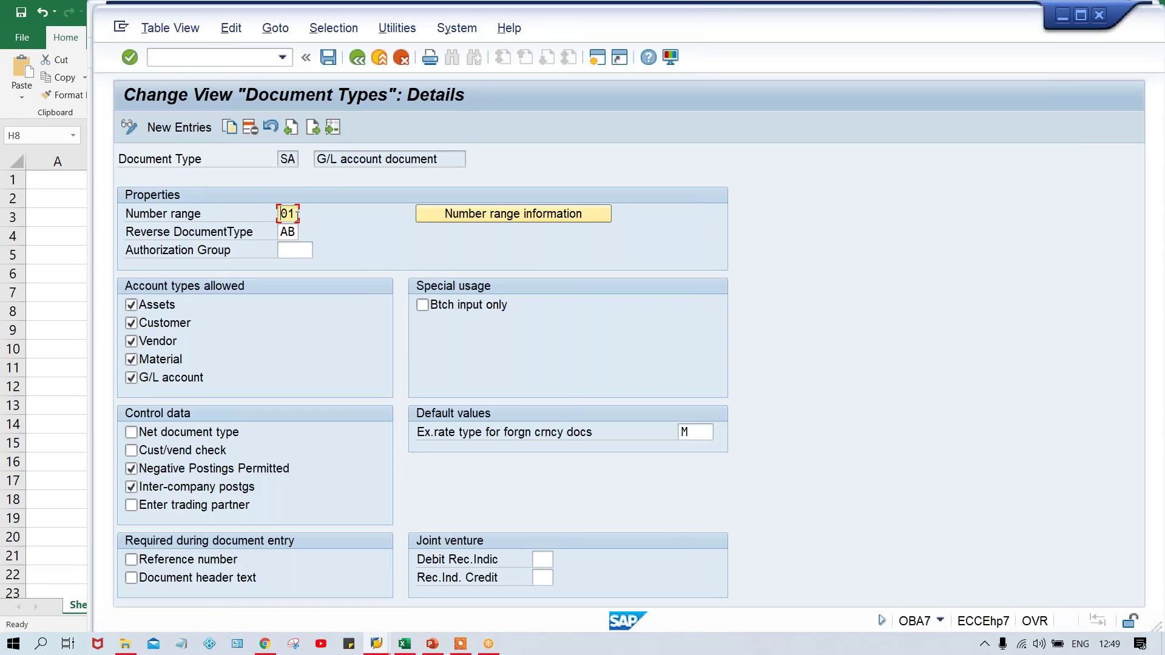
Step: Open the editable number range intervals of company code TM00 from the number range information and examine the interval's limits and number status
click(498, 214)
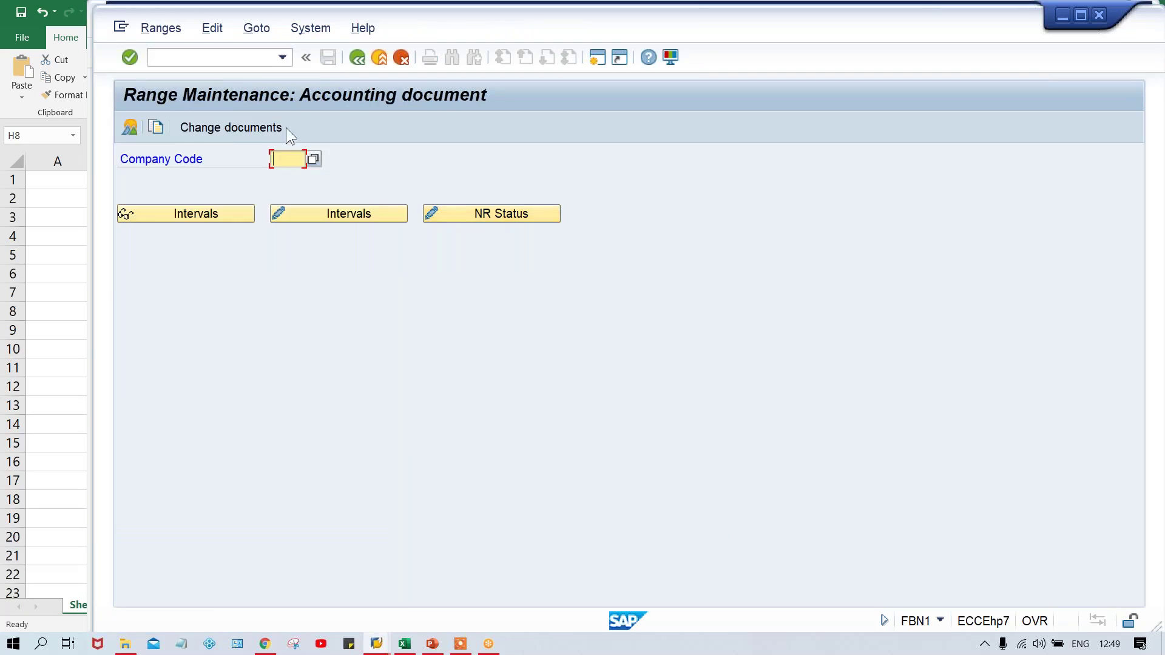
text(TM00)
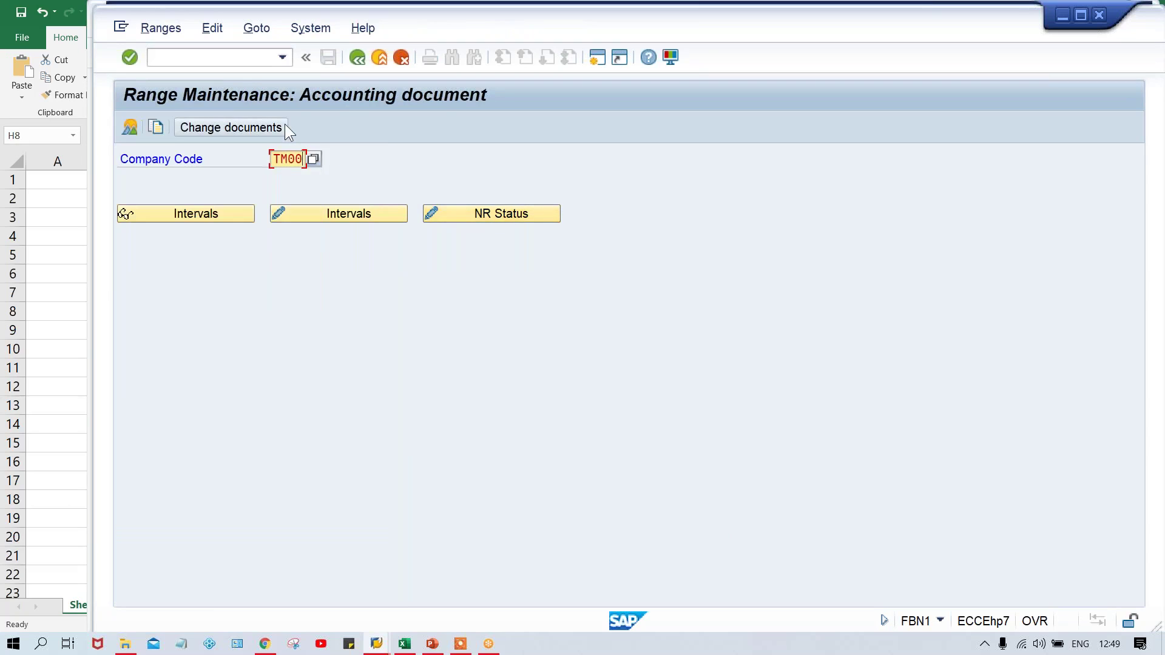
click(353, 212)
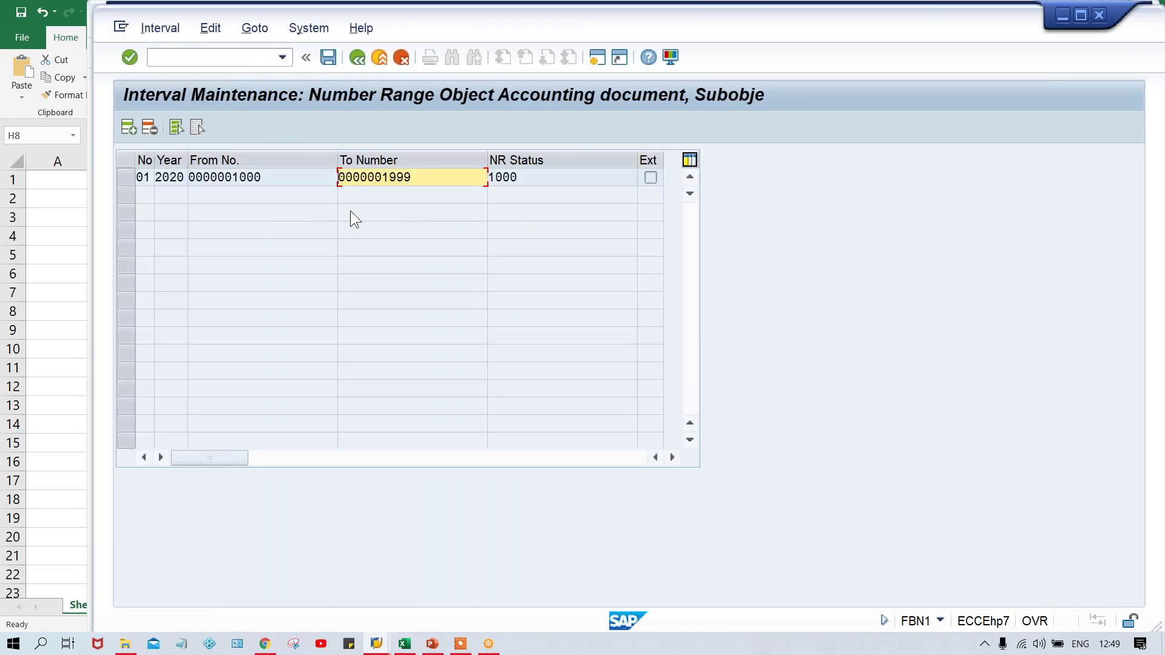
drag(262, 177, 231, 182)
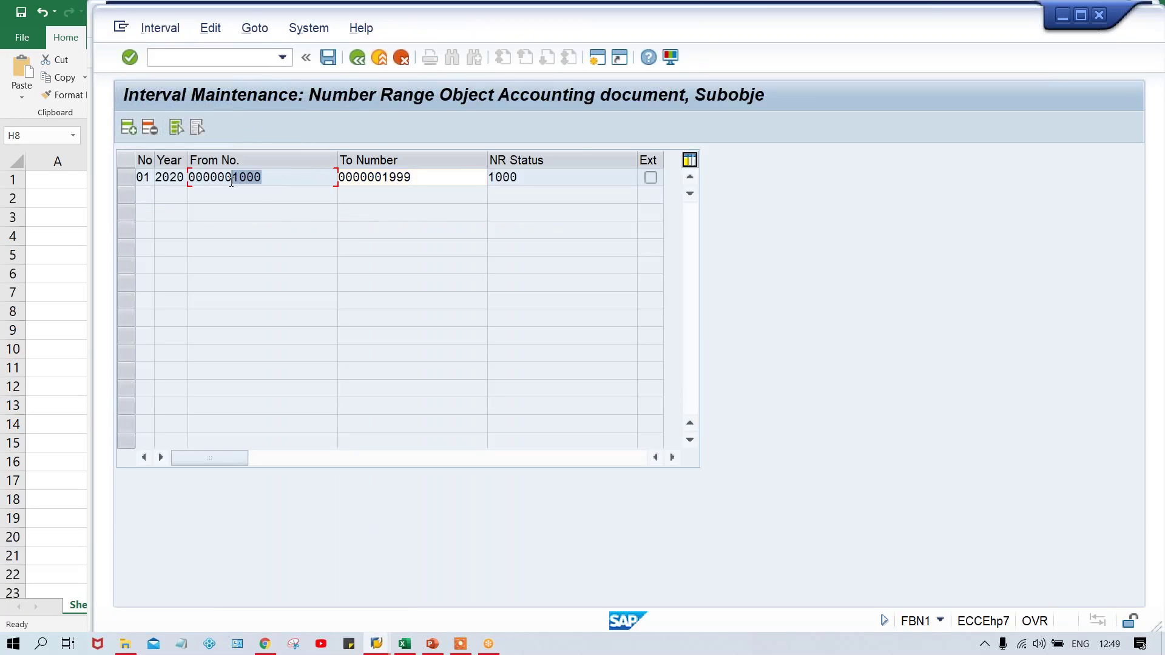
click(418, 178)
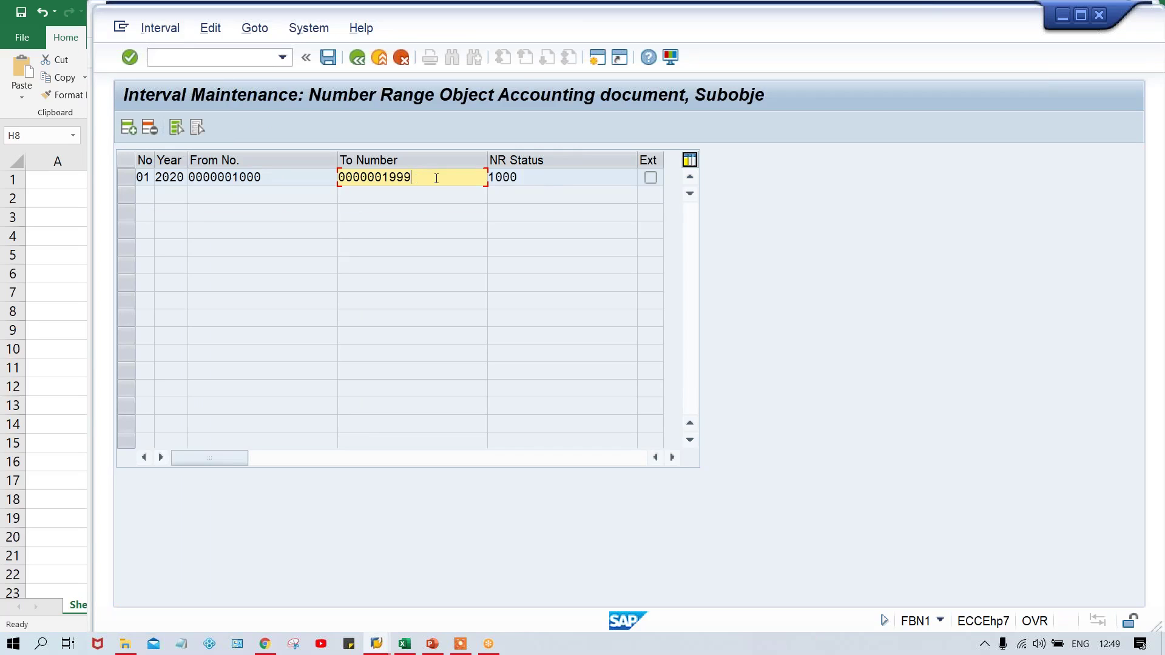
drag(548, 183, 461, 182)
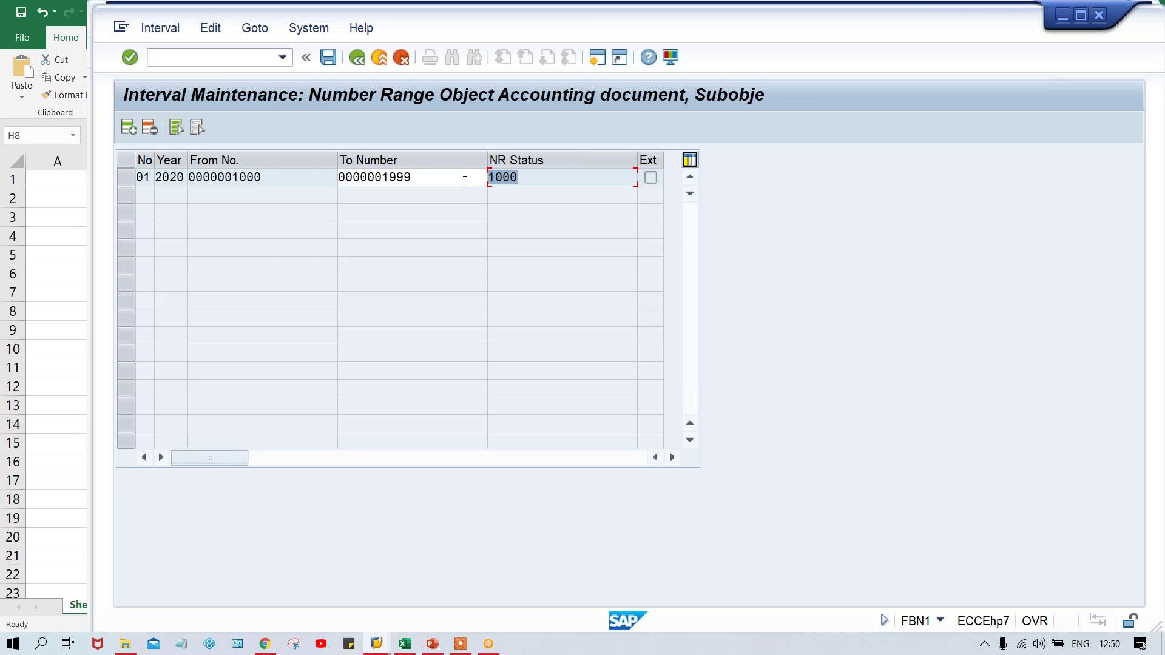
click(542, 181)
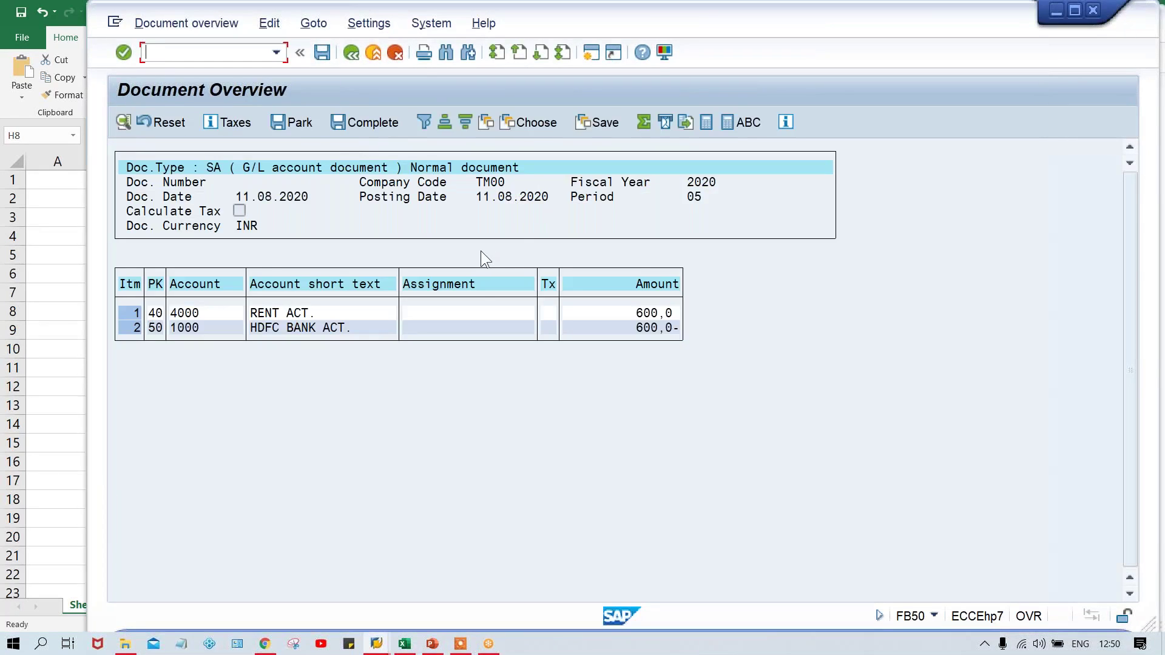
Step: Post the simulated rent document and switch to the Interval Maintenance session to check the range limits and number status
key(ctrl+s)
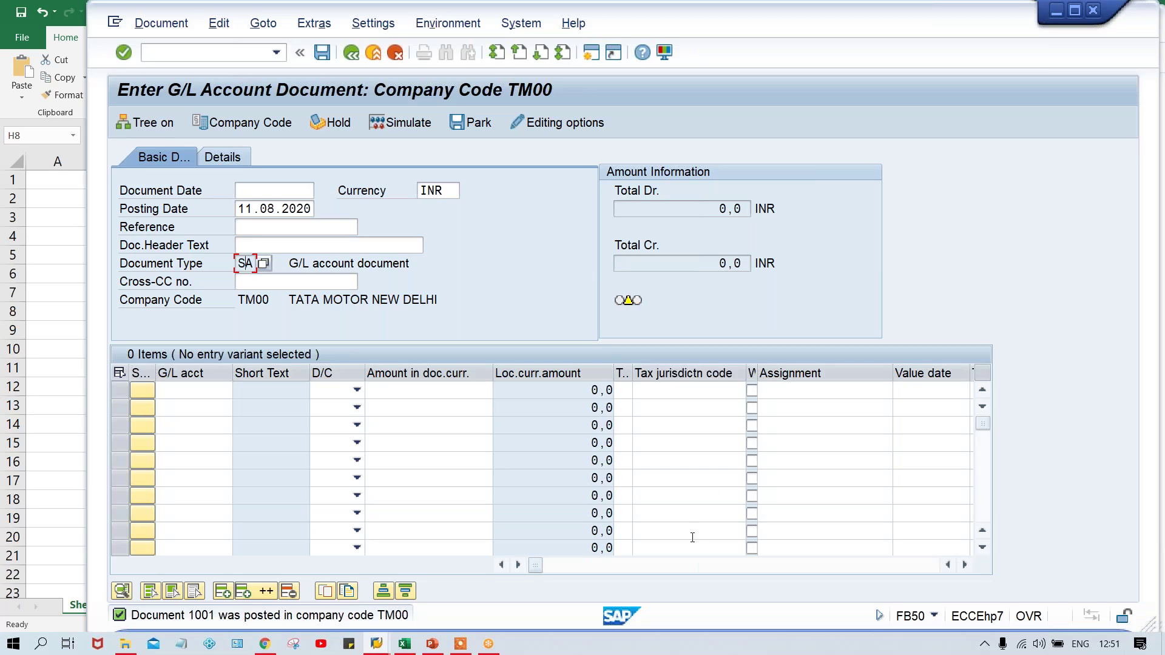
click(392, 642)
mouse_move(377, 643)
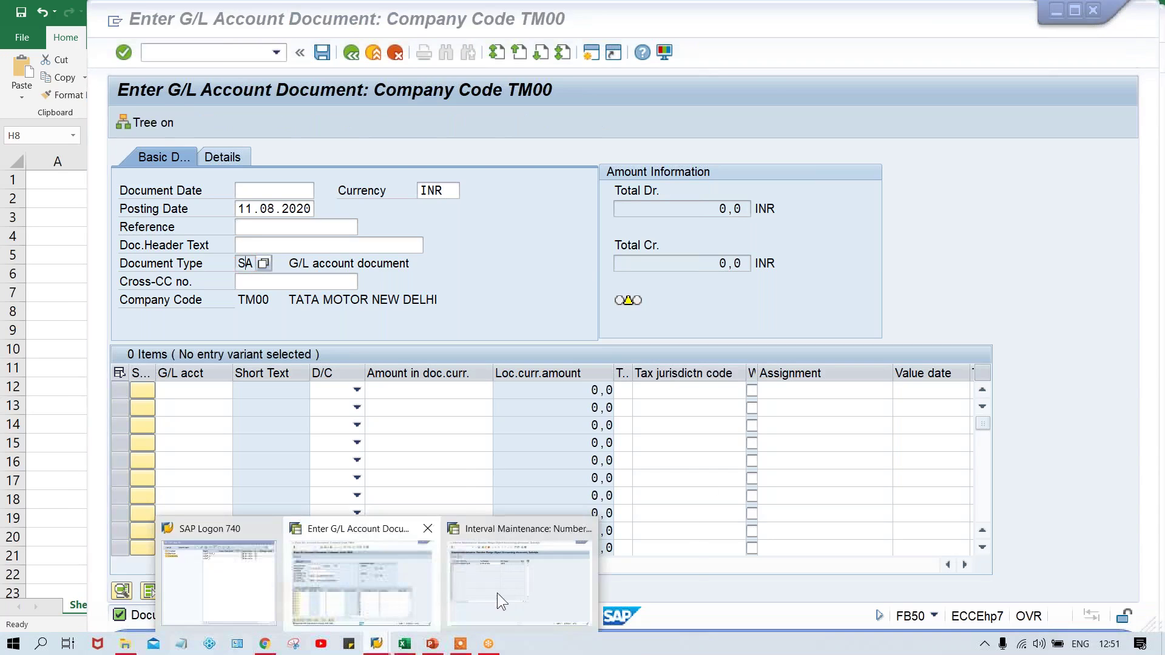
click(499, 592)
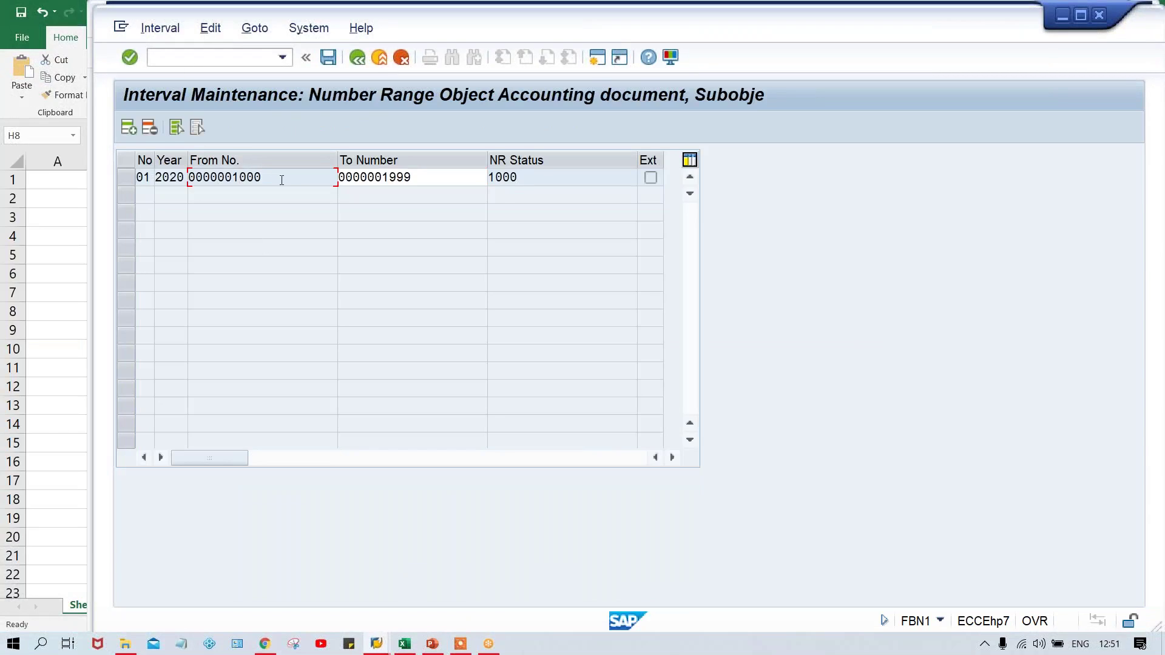
click(423, 170)
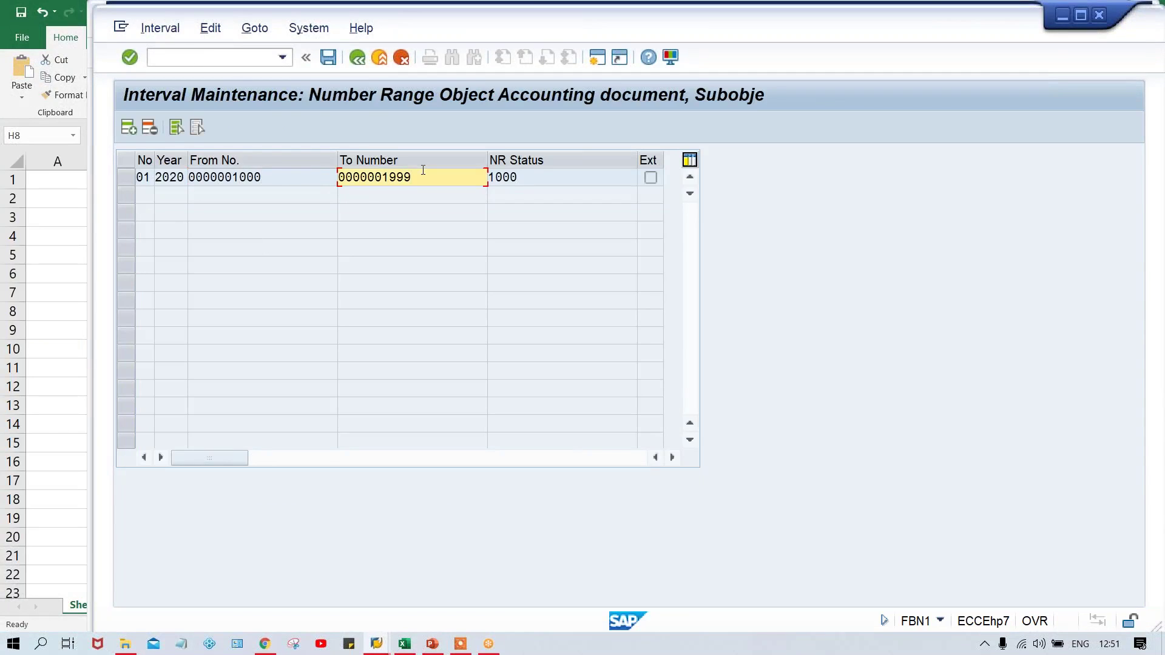
click(539, 181)
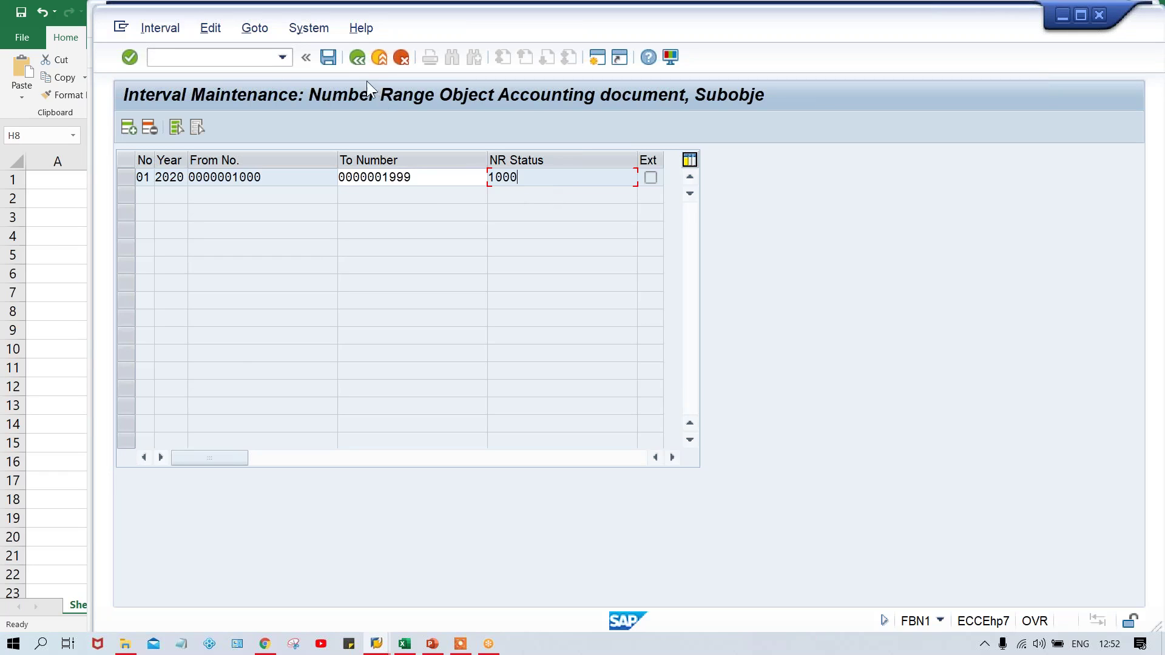
Step: Leave and reopen the editable intervals of company code TM00 to examine the refreshed number status
click(357, 57)
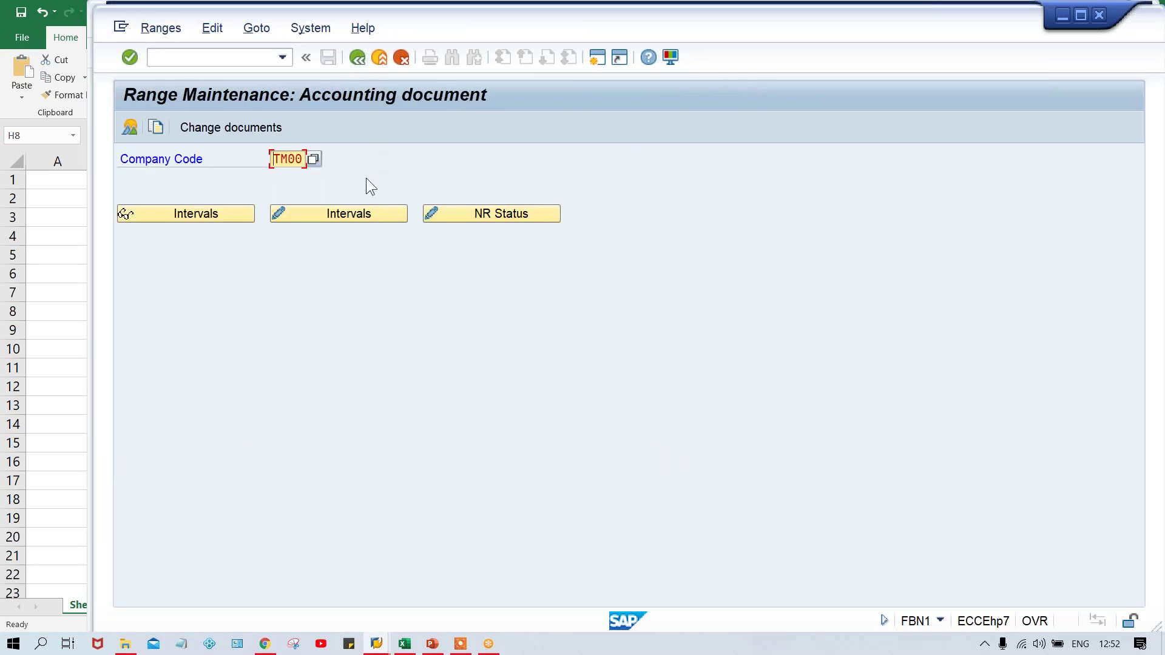
click(359, 212)
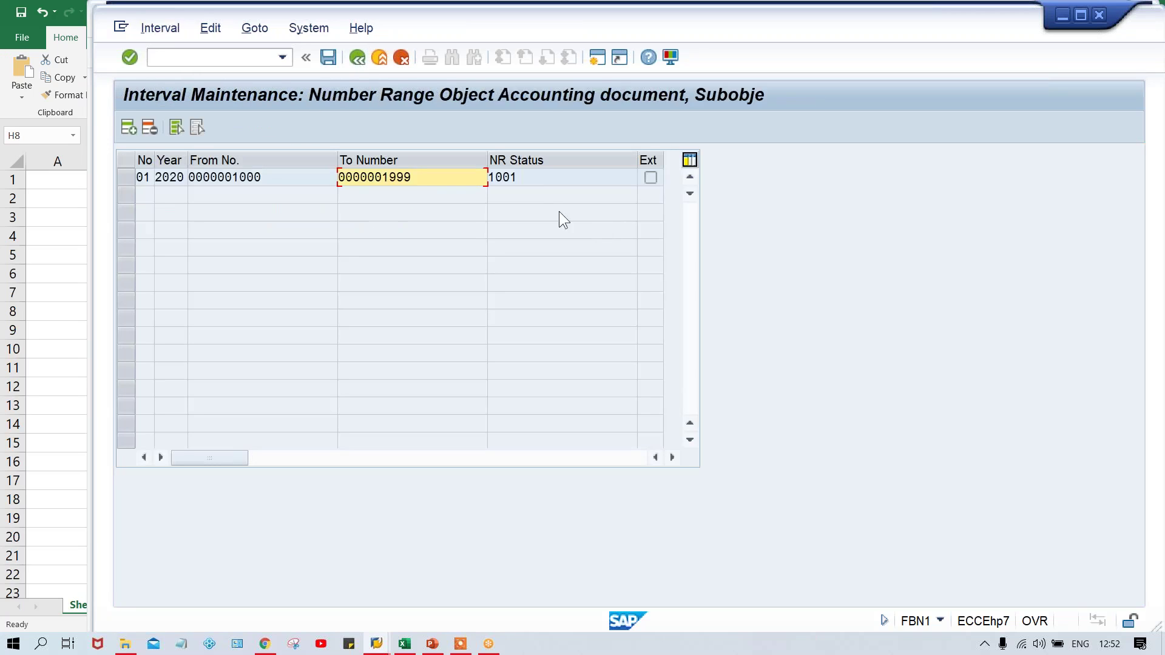
click(533, 176)
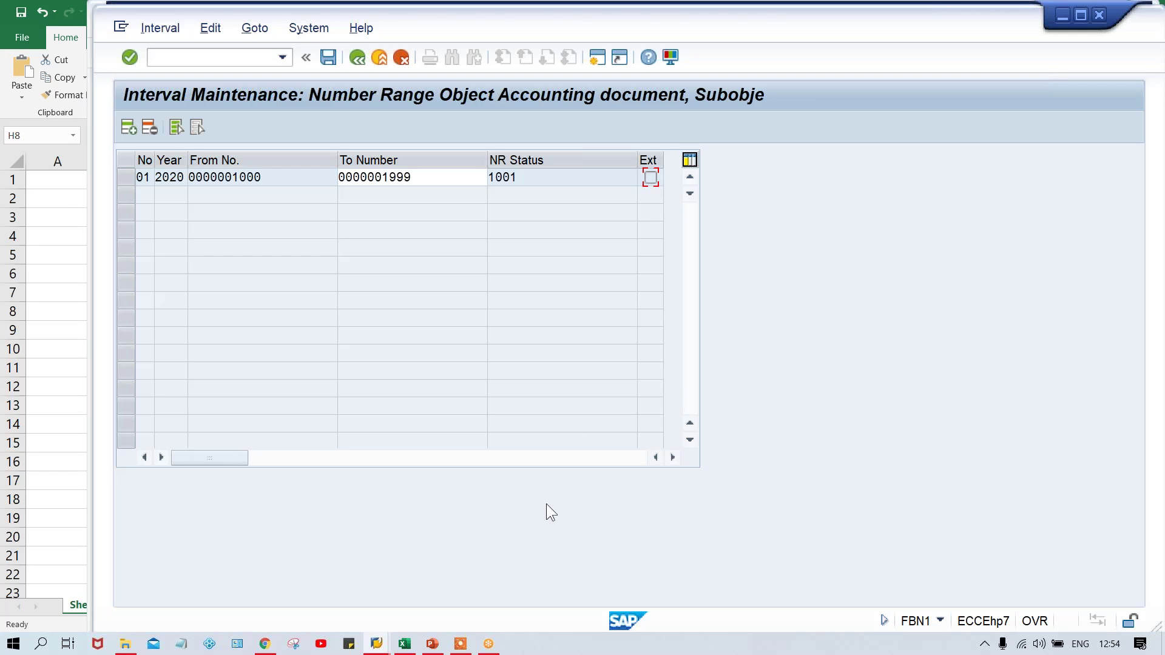
Step: Switch back to the FB50 session and display the document just posted in company code TM00
key(alt+Tab)
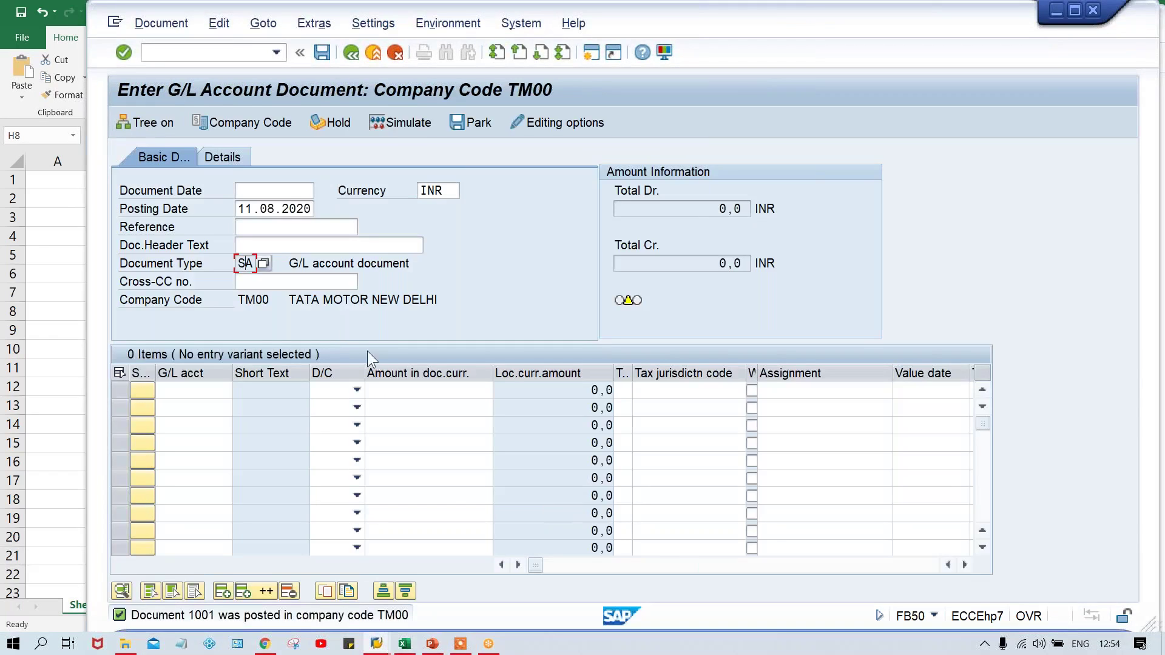
click(326, 391)
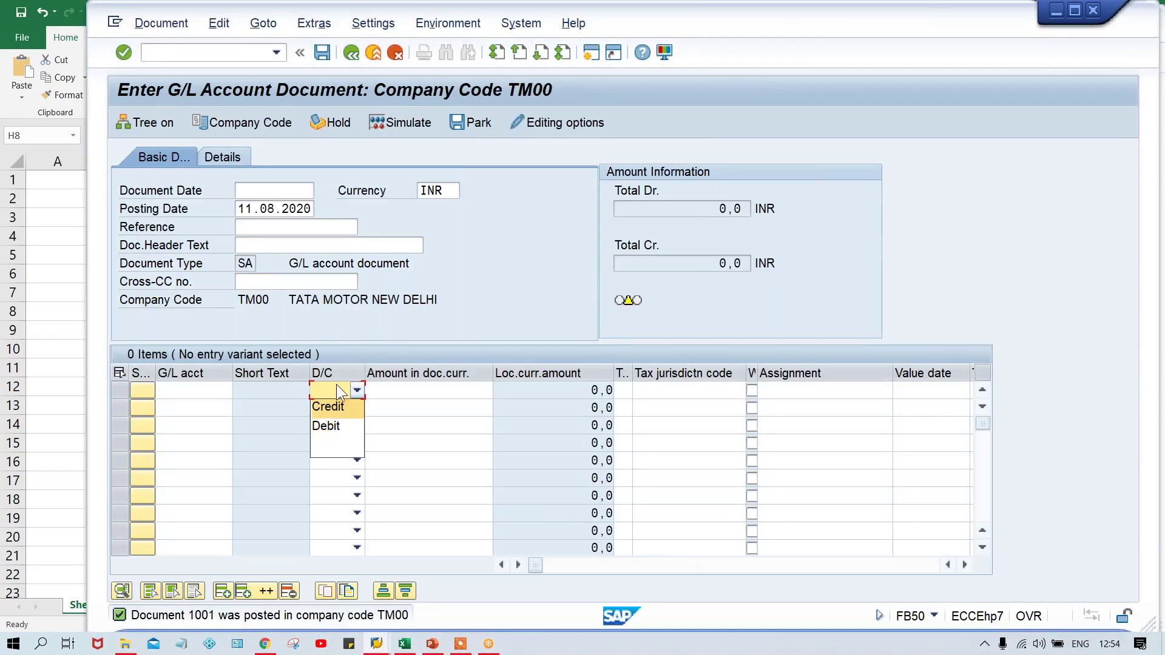
key(Escape)
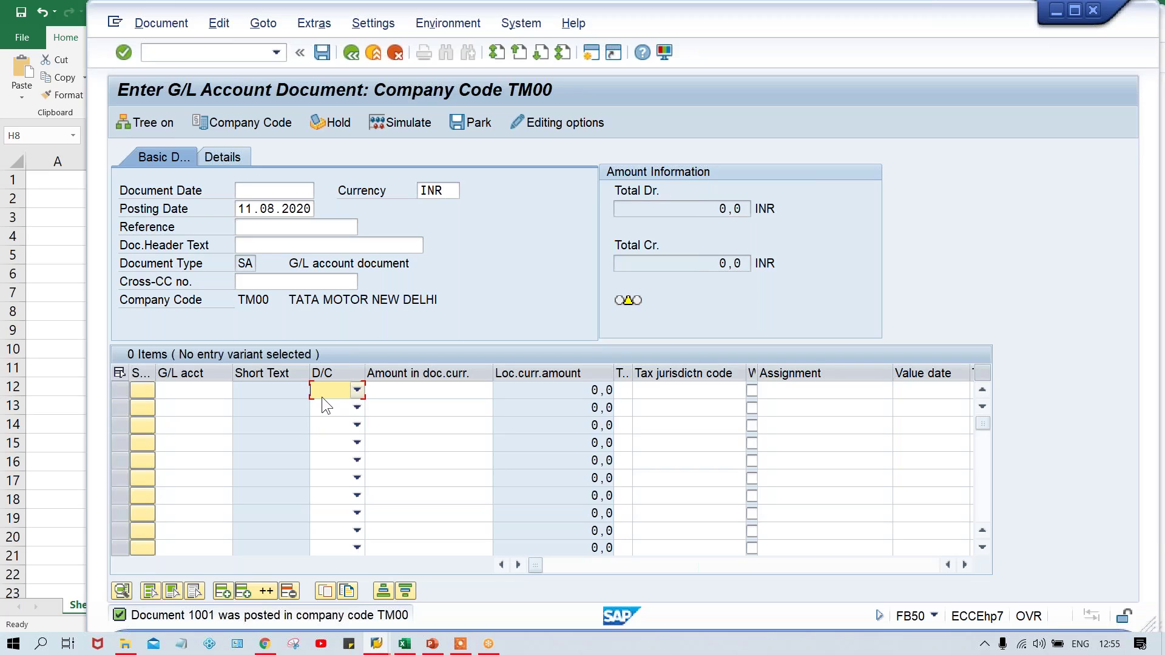
click(160, 23)
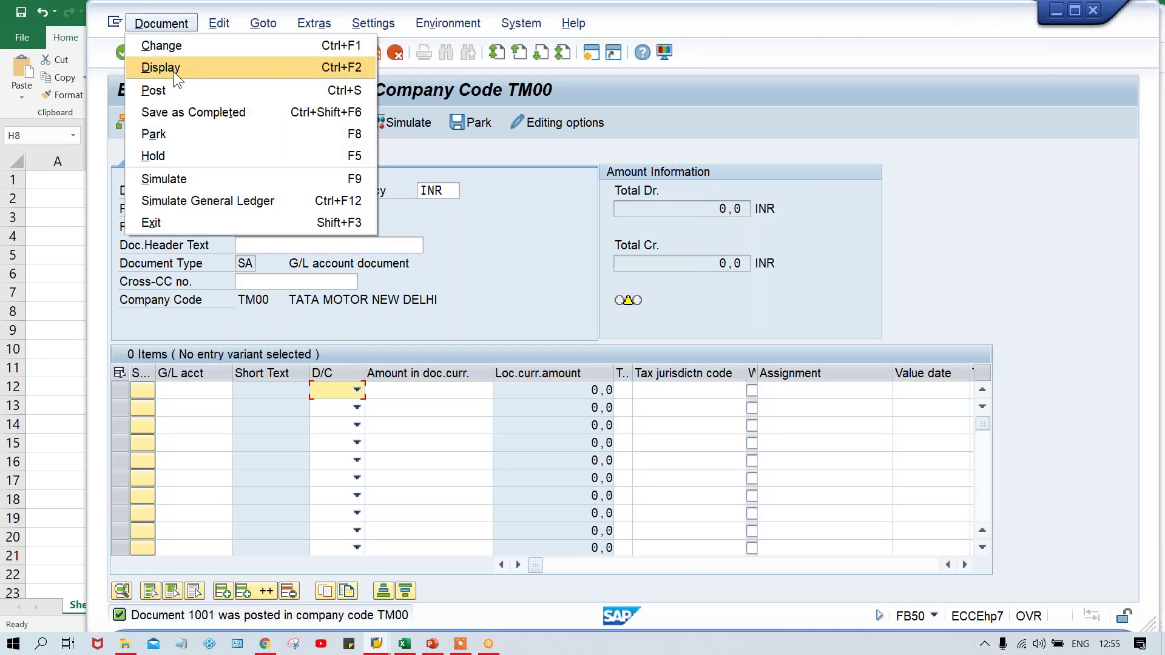
click(176, 69)
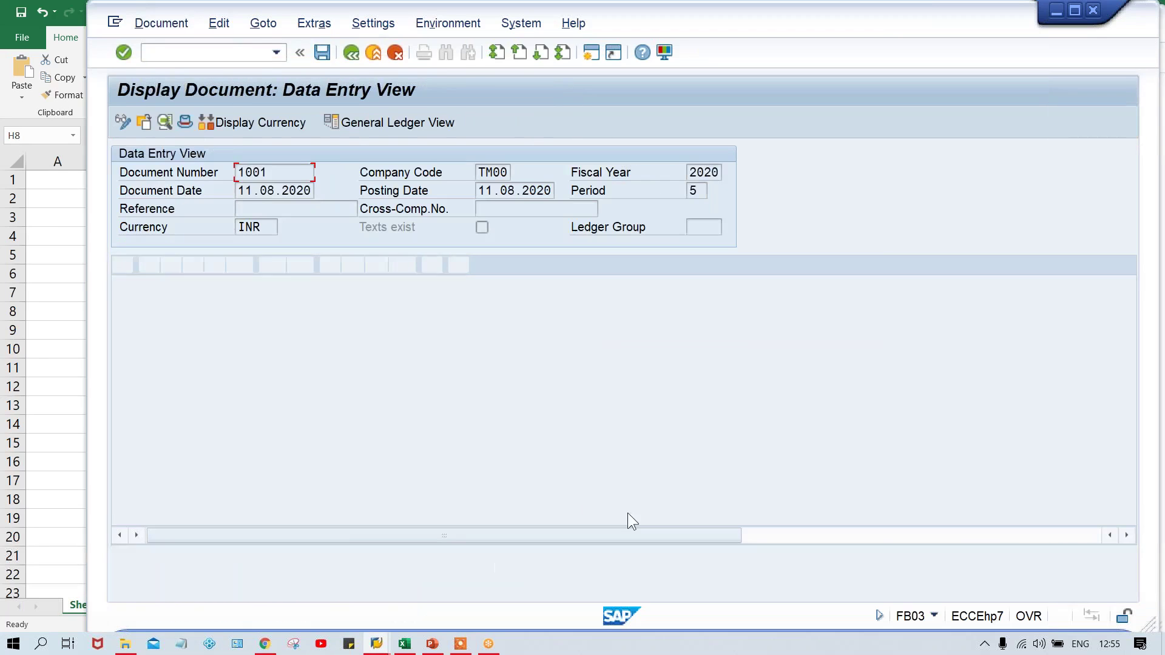